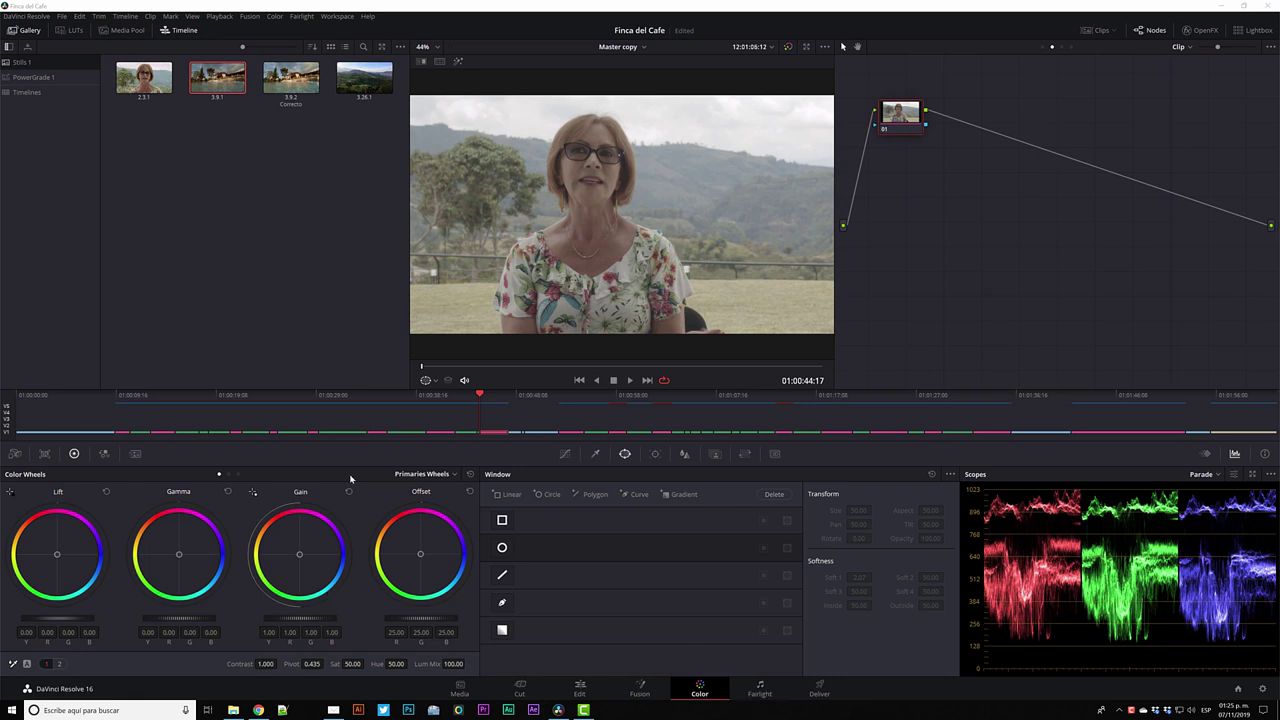
Switch to Primaries Bars and set Lift Y to -0.10 and Gamma Y to 0.09
{"action": "left_click", "coordinate": [452, 477]}
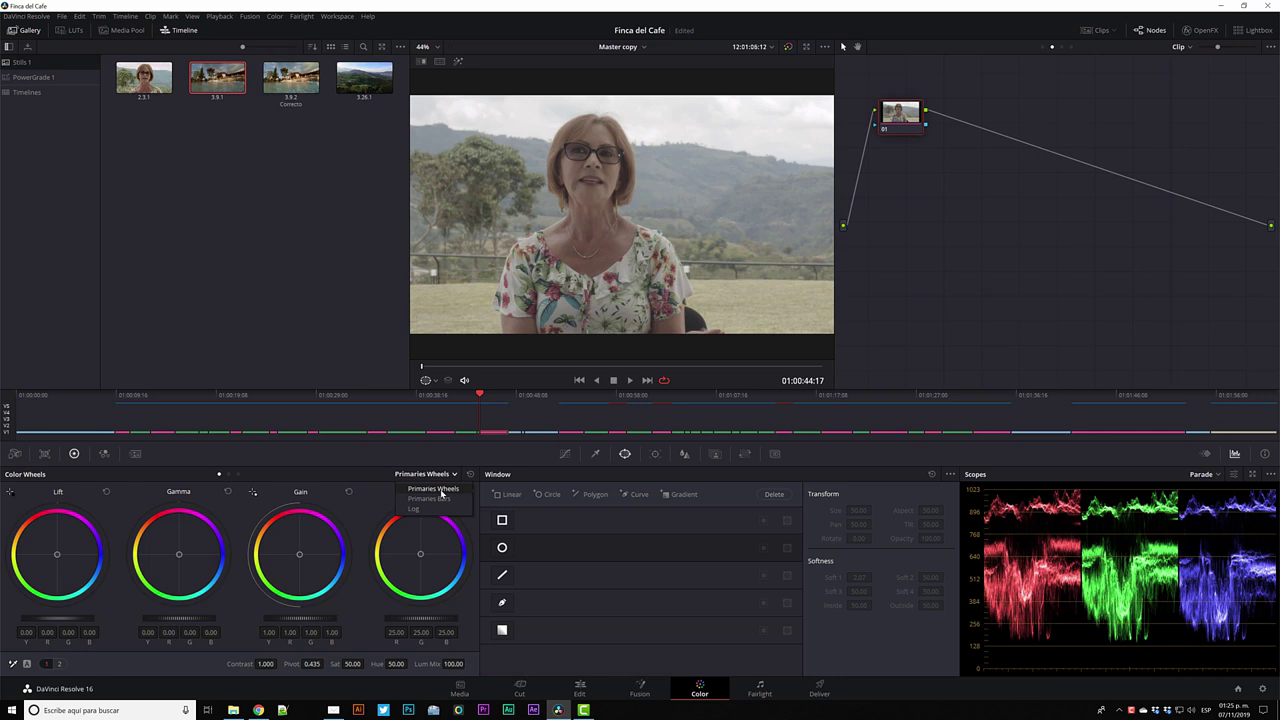
{"action": "left_click", "coordinate": [430, 498]}
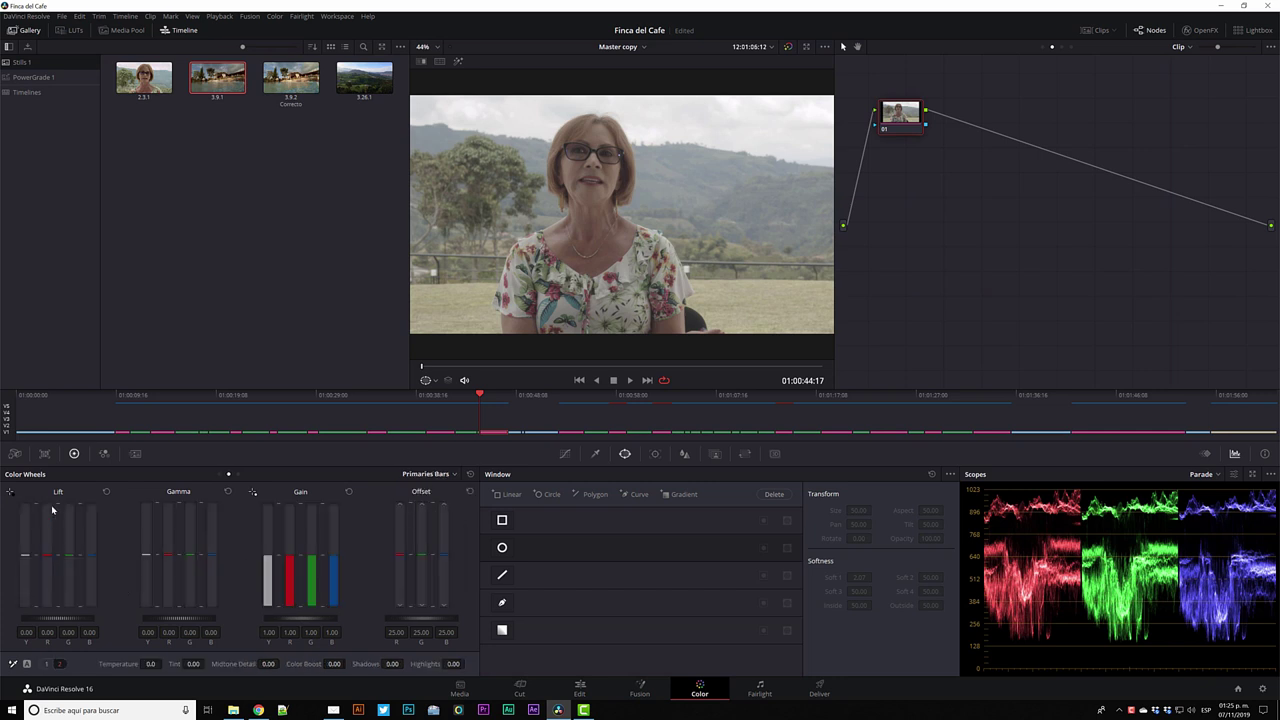
{"action": "left_click_drag", "start_coordinate": [25, 554], "coordinate": [25, 557]}
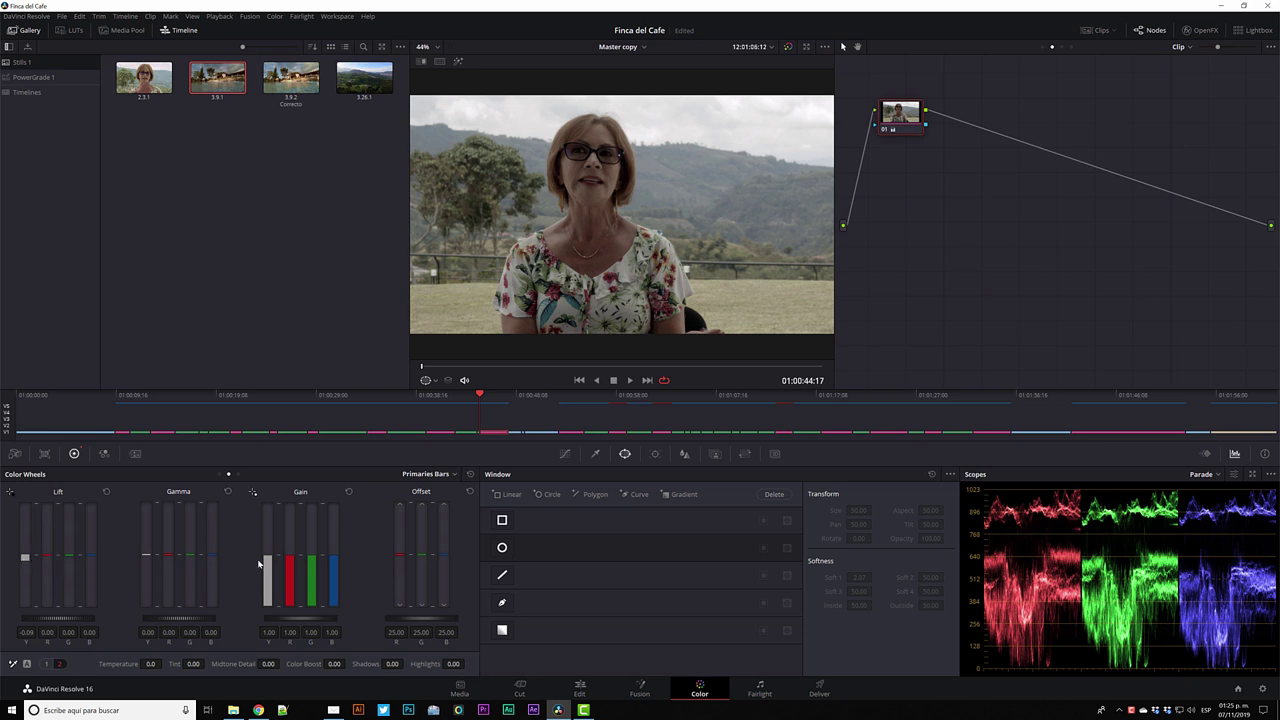
{"action": "left_click_drag", "start_coordinate": [146, 555], "coordinate": [146, 551]}
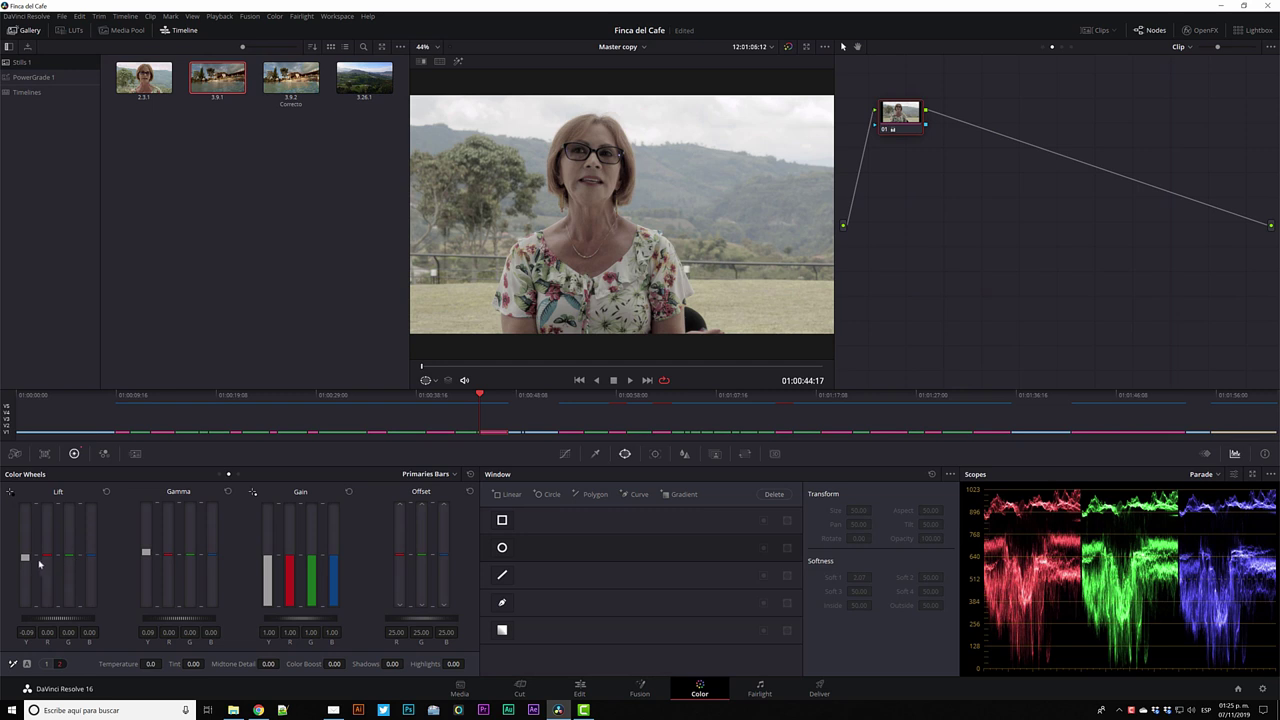
{"action": "left_click_drag", "start_coordinate": [28, 557], "coordinate": [25, 556]}
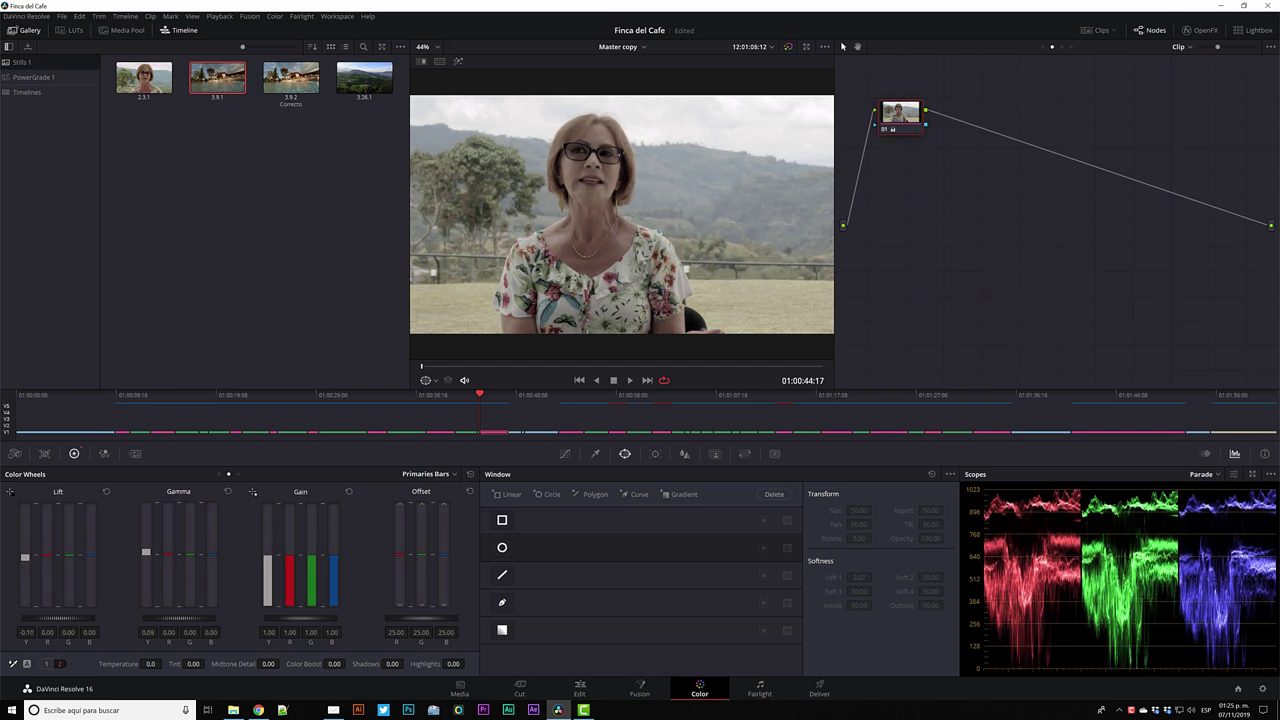
Raise the clip's saturation to 90.80 on the second adjustments page
{"action": "left_click", "coordinate": [59, 663]}
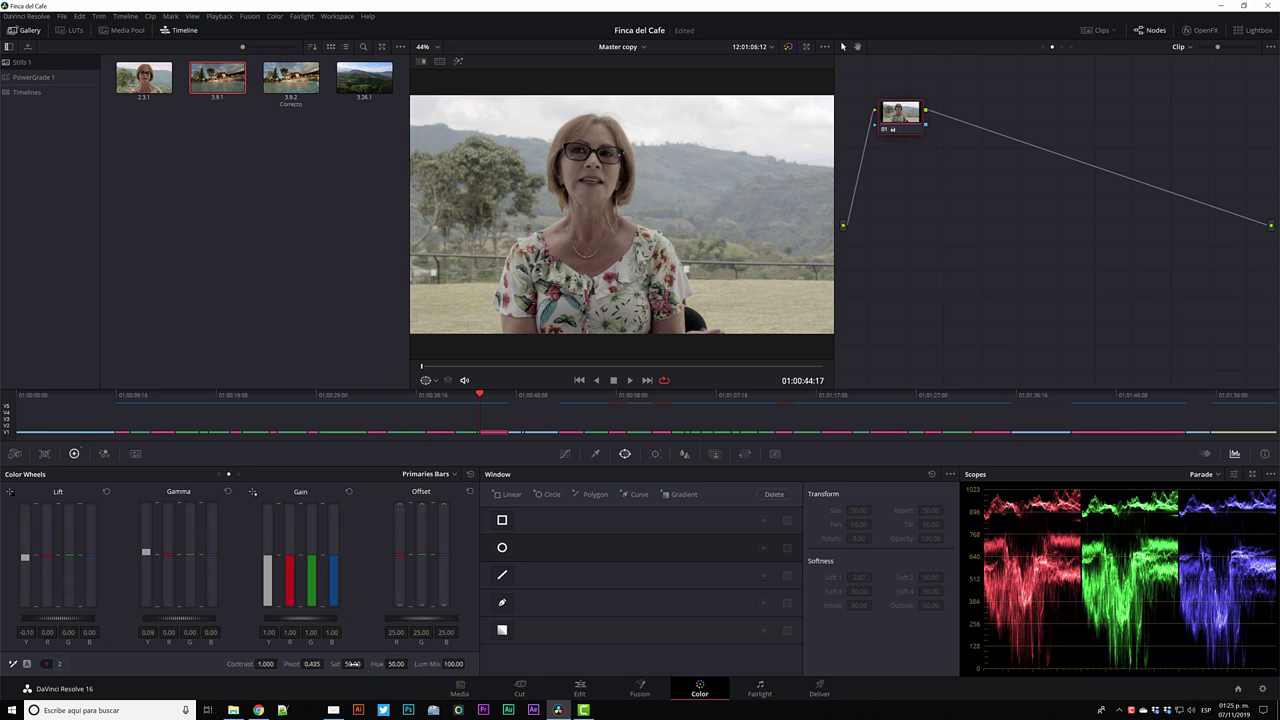
{"action": "left_click_drag", "start_coordinate": [366, 663], "coordinate": [366, 663]}
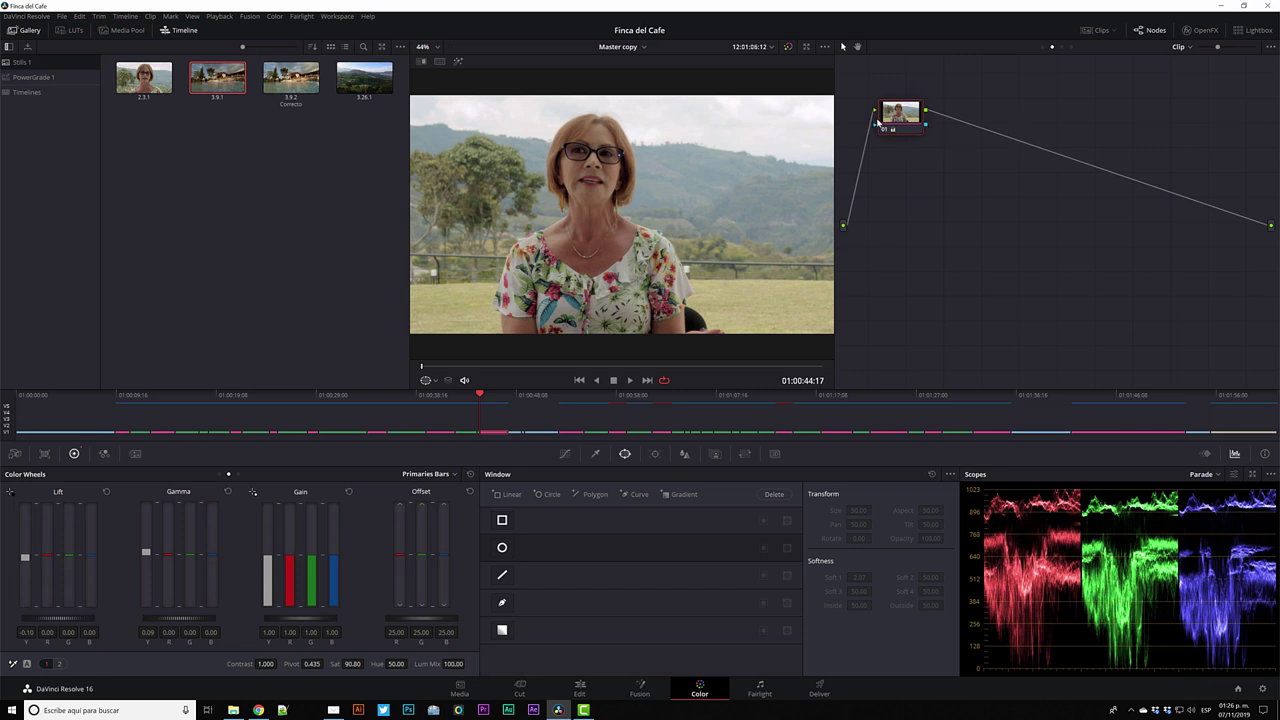
{"action": "mouse_move", "coordinate": [896, 116]}
Add serial node 02 after node 01 with Alt+S and review the Nodes menu commands
{"action": "key", "text": "alt+s"}
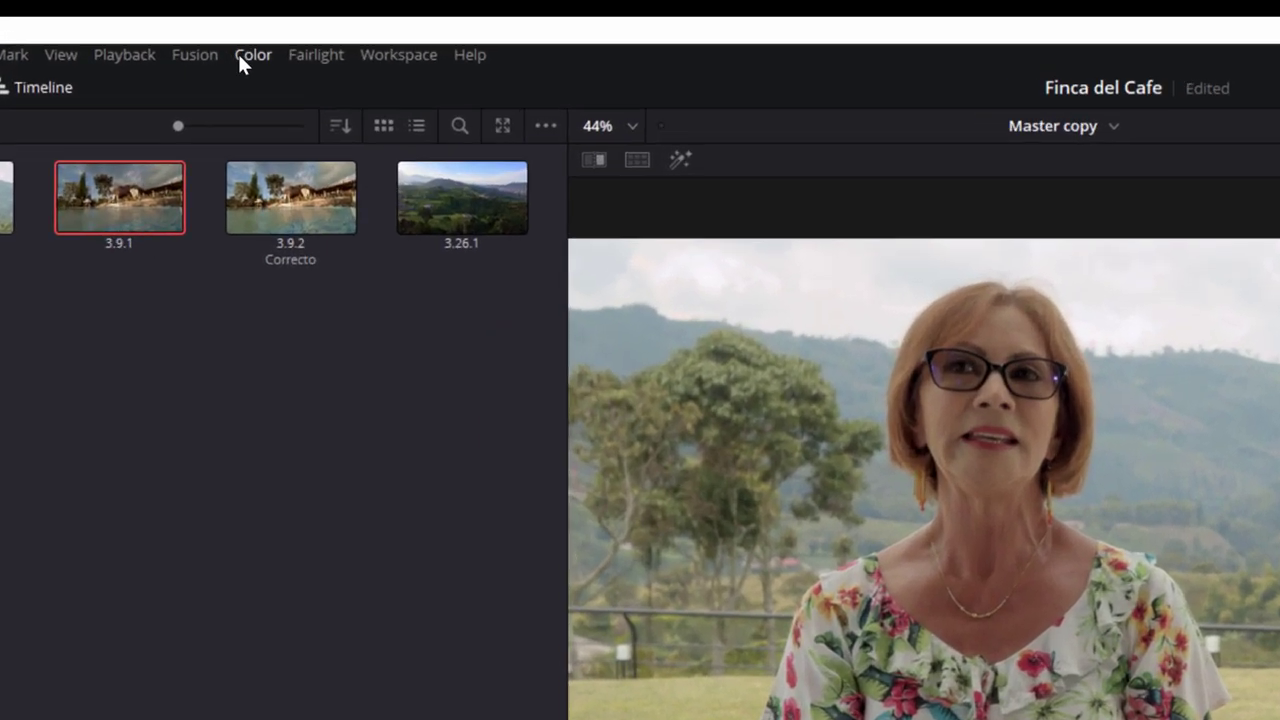
{"action": "left_click", "coordinate": [274, 16]}
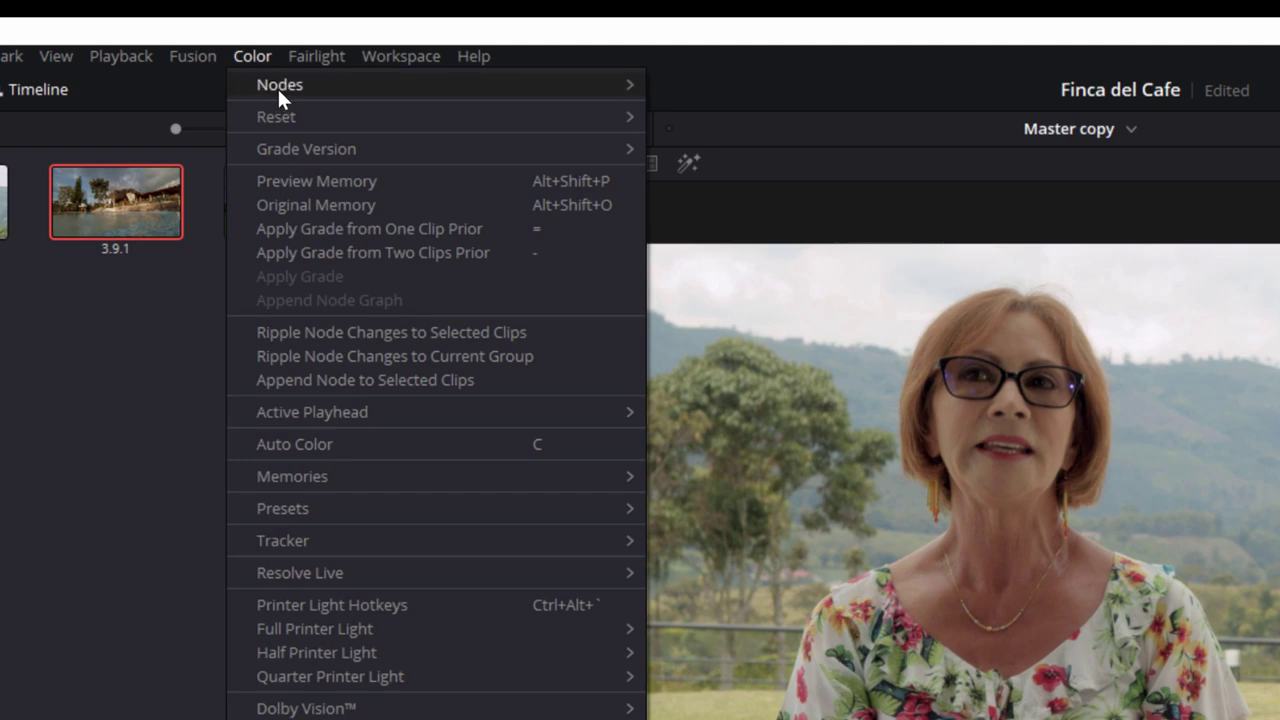
{"action": "mouse_move", "coordinate": [277, 86]}
{"action": "key", "text": "Escape"}
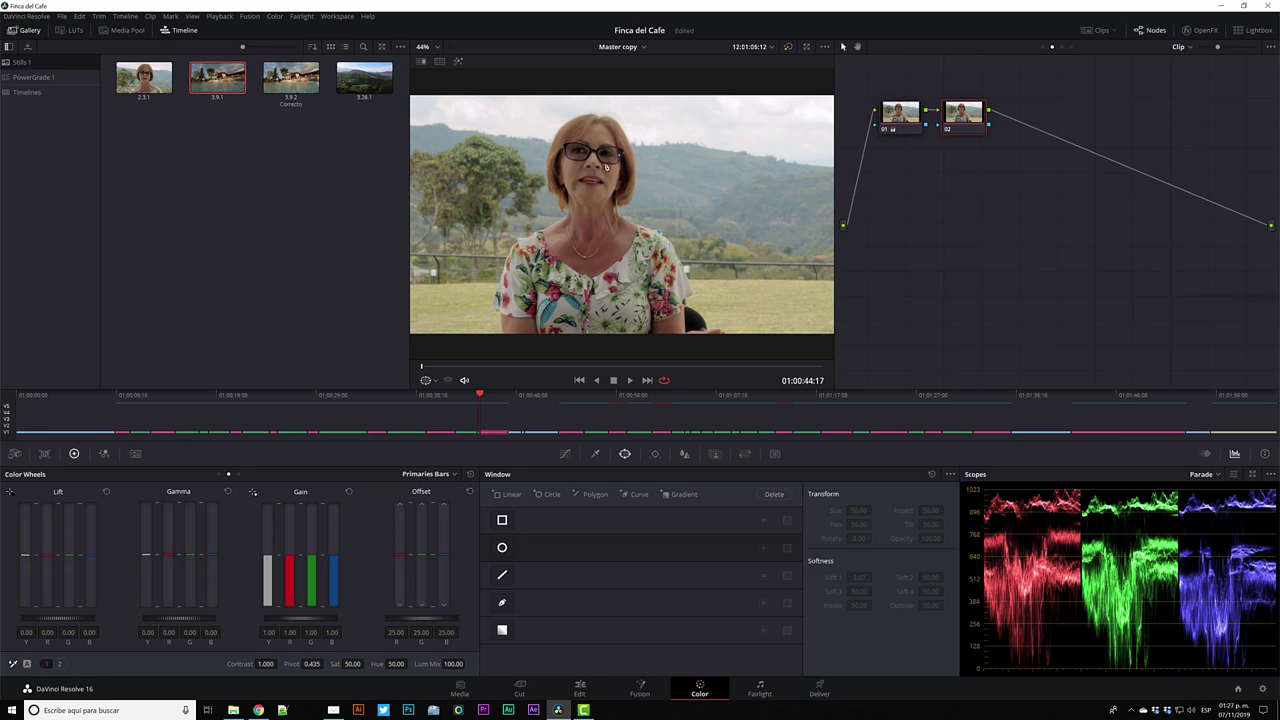
Add a circle window on node 02 and shape it into a tall oval over the woman's face
{"action": "left_click", "coordinate": [503, 548]}
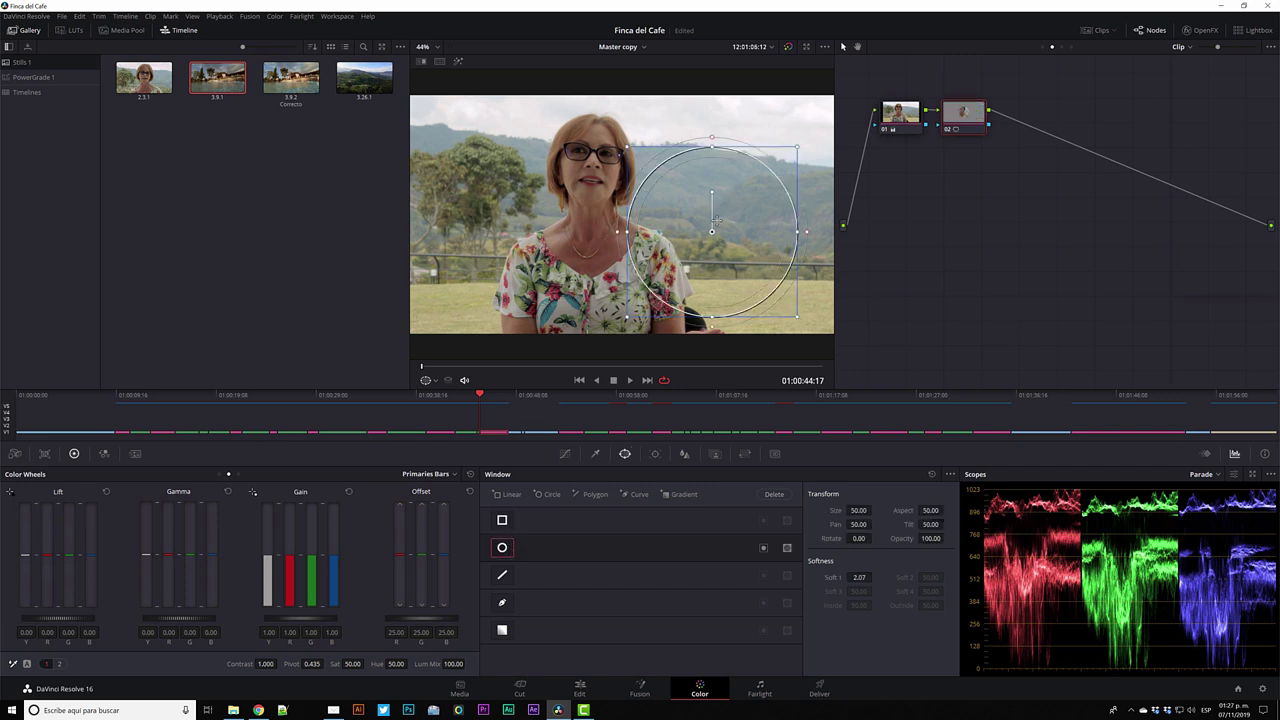
{"action": "left_click_drag", "start_coordinate": [717, 220], "coordinate": [589, 198]}
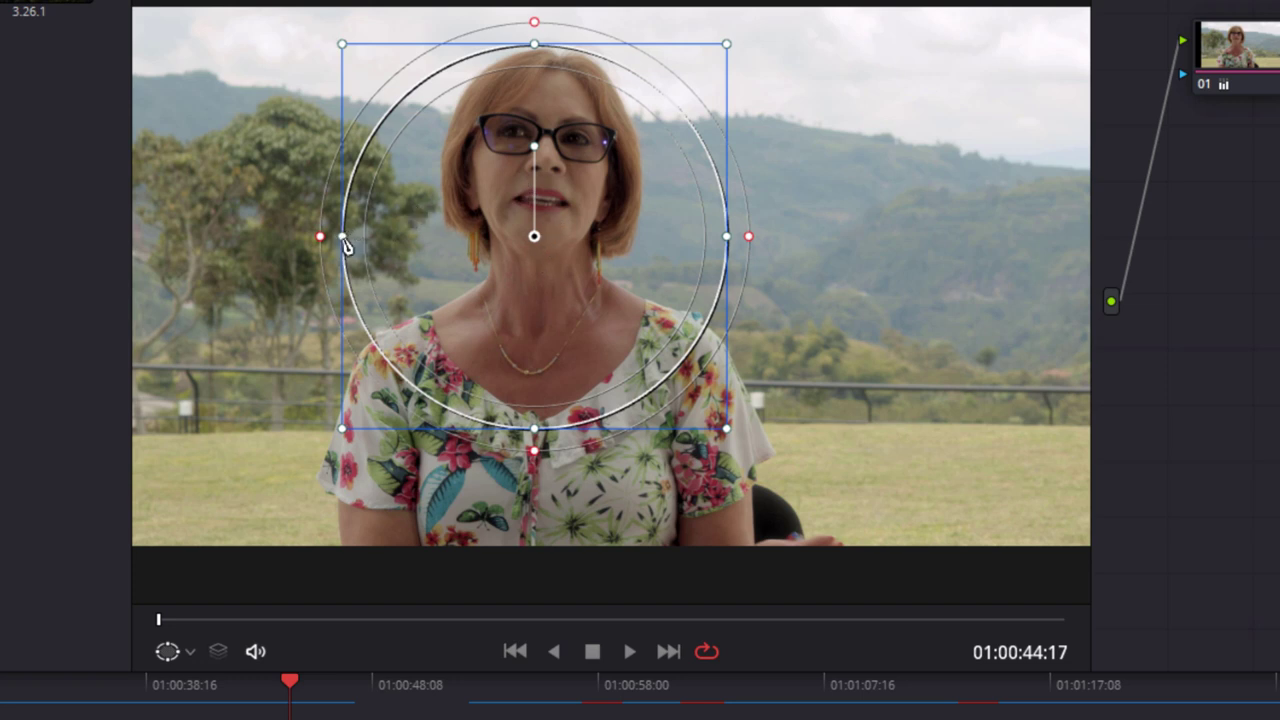
{"action": "left_click_drag", "start_coordinate": [345, 245], "coordinate": [418, 228]}
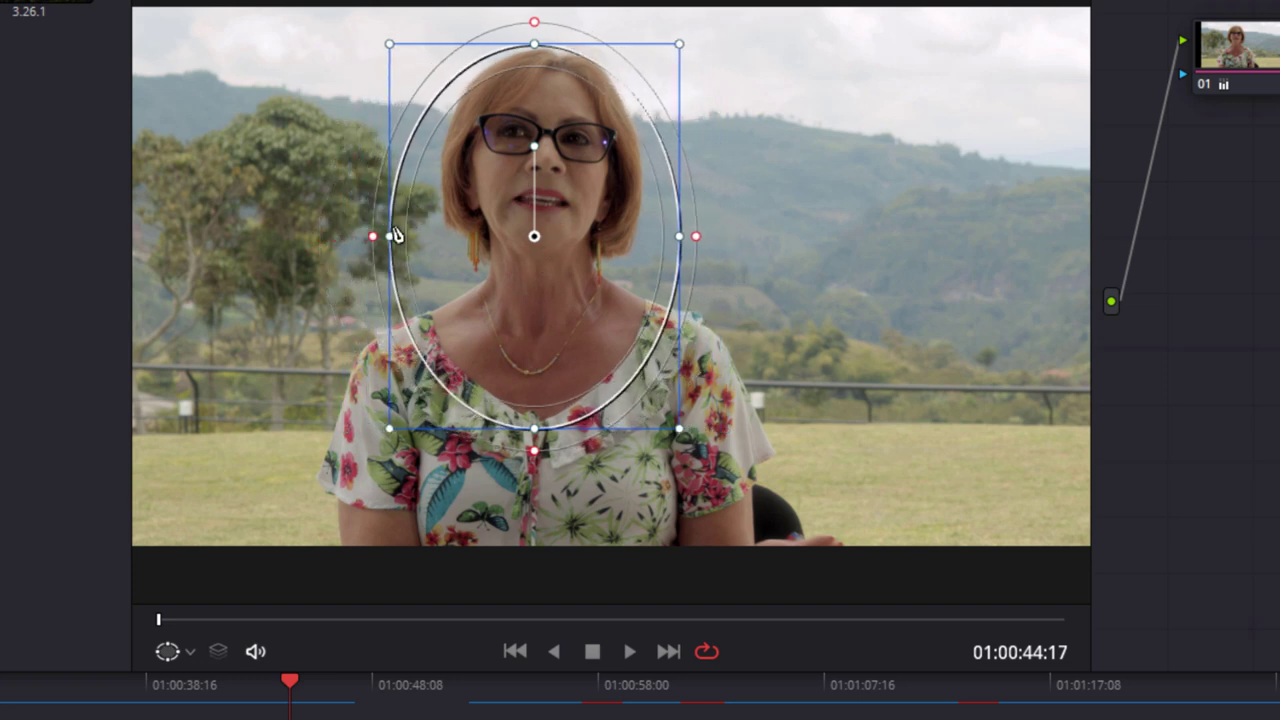
{"action": "left_click_drag", "start_coordinate": [418, 228], "coordinate": [455, 220]}
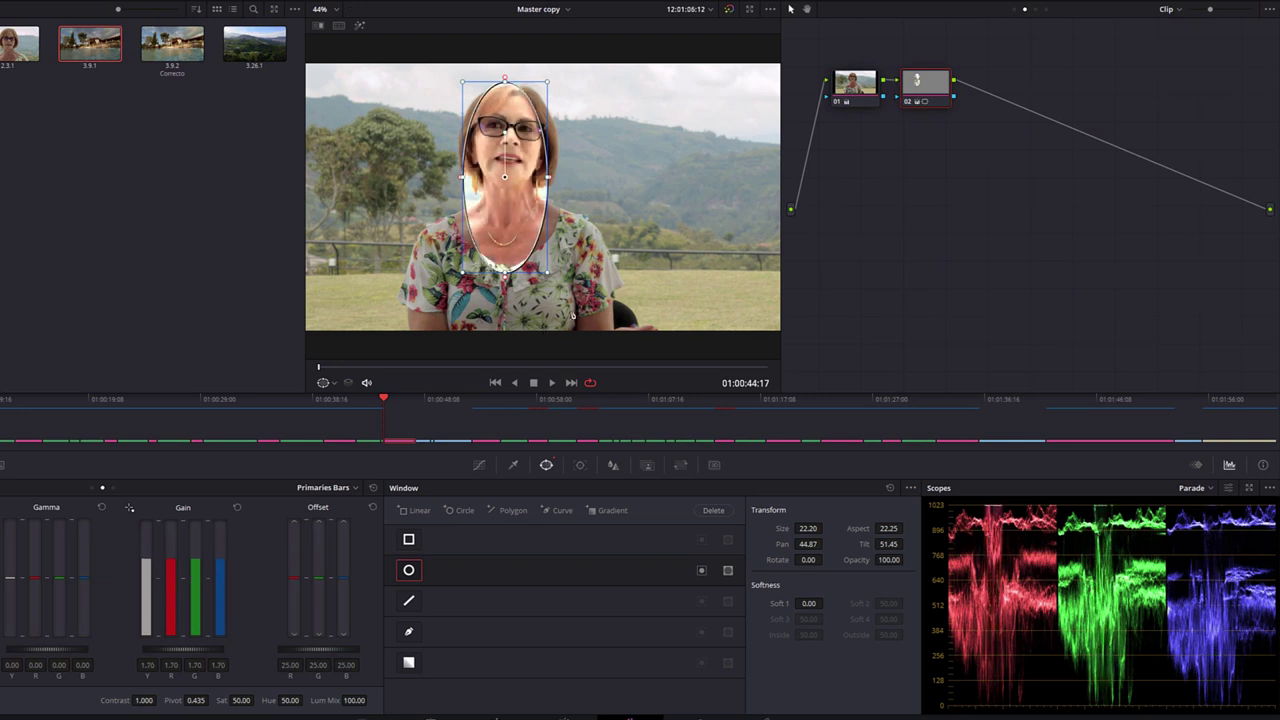
Hide the window outline and undo node 02's brightening so Gain returns to 1.00
{"action": "left_click", "coordinate": [334, 383]}
{"action": "left_click", "coordinate": [338, 400]}
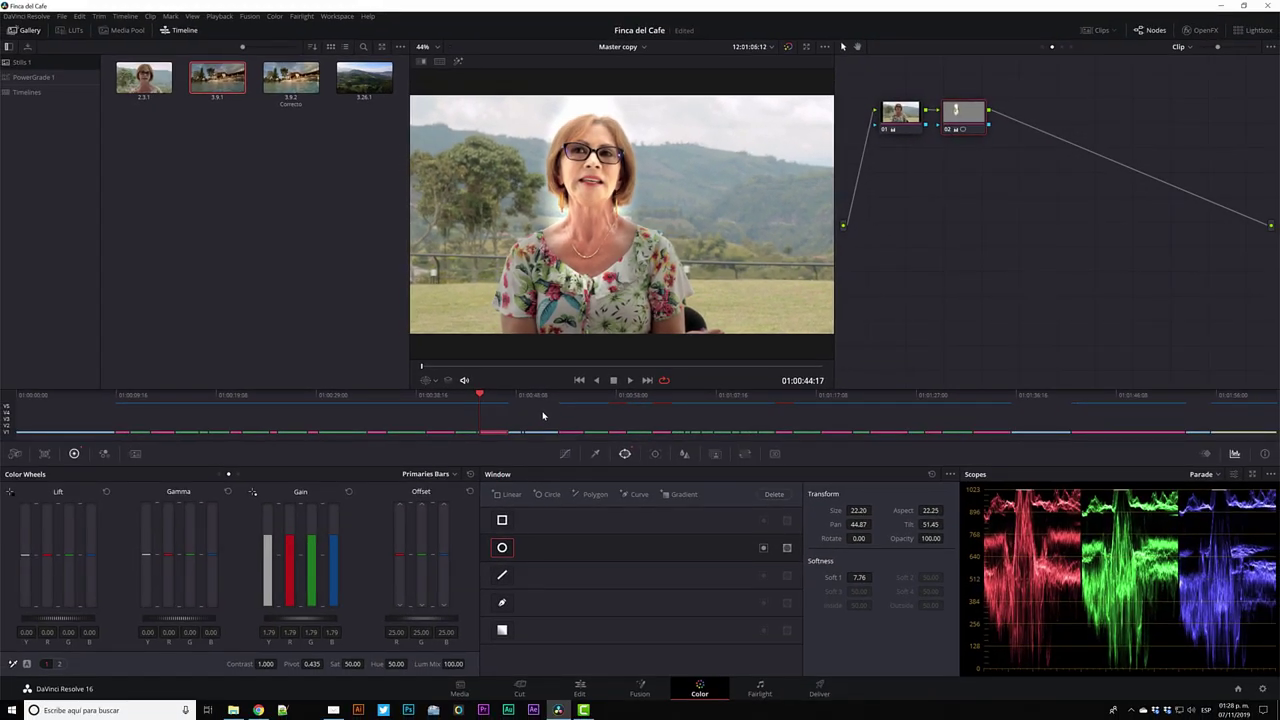
{"action": "key", "text": "ctrl+z"}
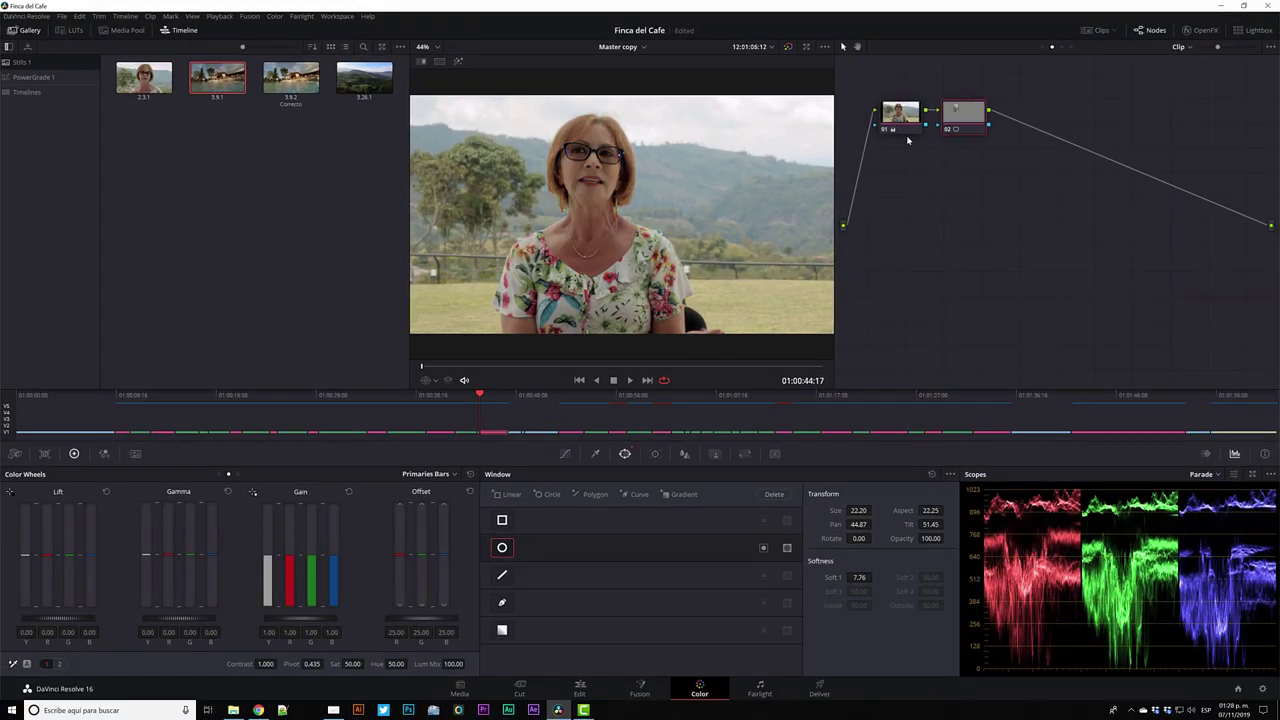
{"action": "left_click", "coordinate": [434, 380]}
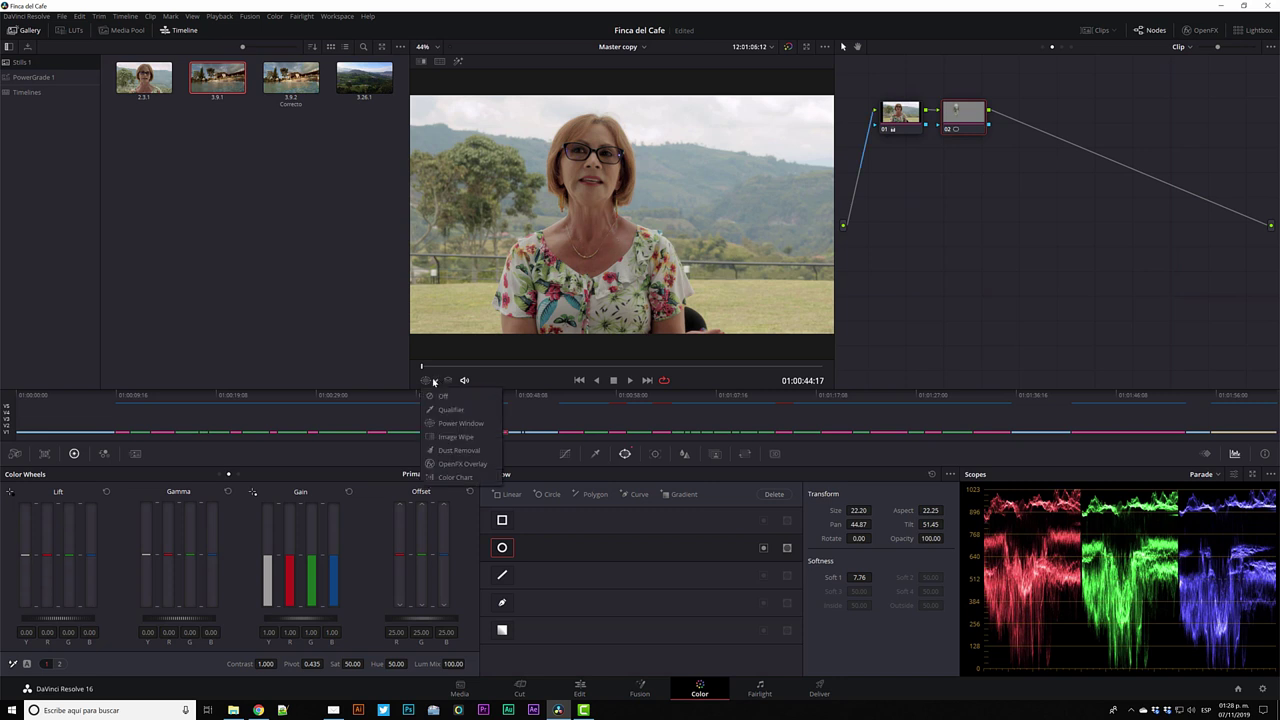
Show the window outline, reduce its edge softness, and reshape and tilt the oval onto her face
{"action": "left_click", "coordinate": [455, 423]}
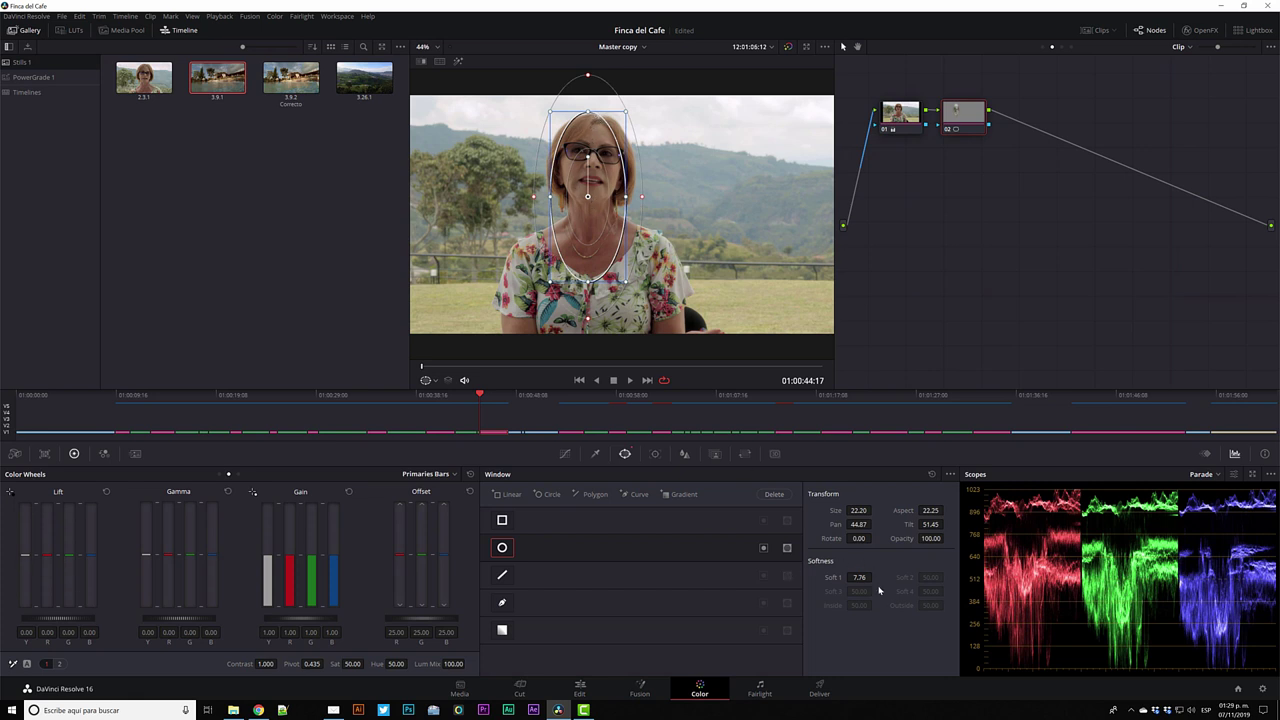
{"action": "left_click_drag", "start_coordinate": [860, 577], "coordinate": [830, 577]}
{"action": "left_click_drag", "start_coordinate": [589, 196], "coordinate": [546, 190]}
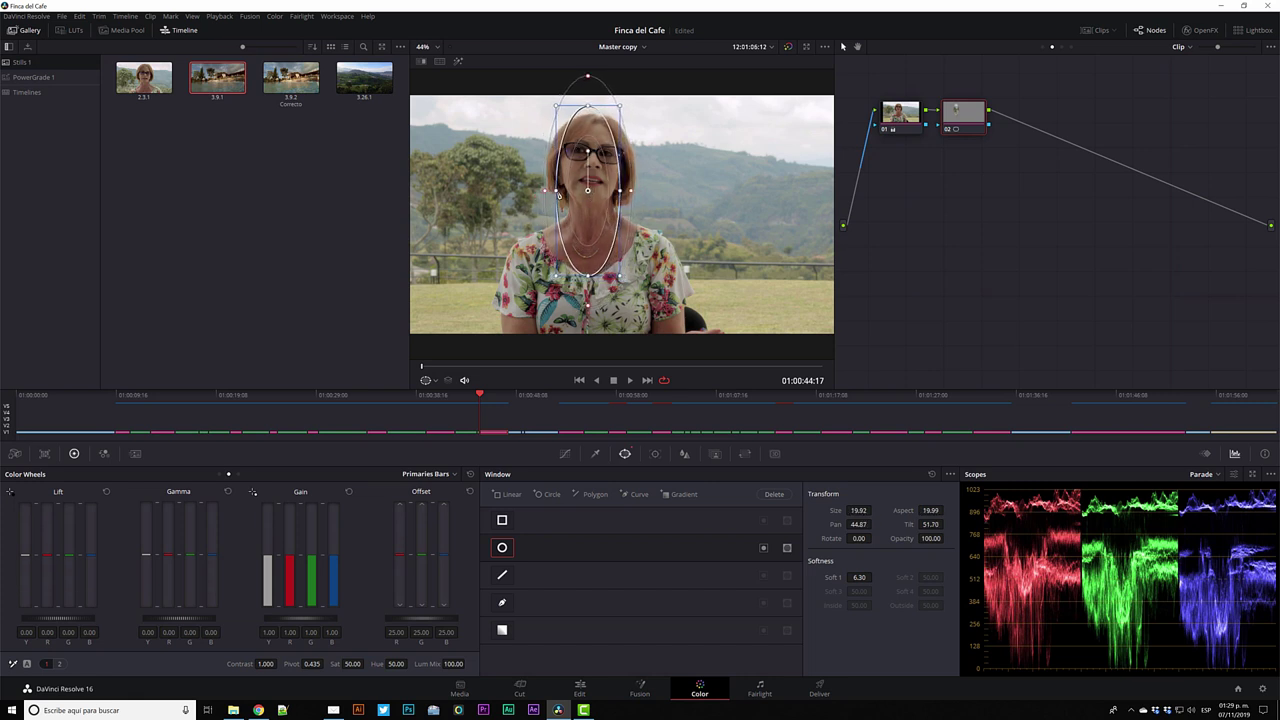
{"action": "left_click_drag", "start_coordinate": [588, 104], "coordinate": [588, 118]}
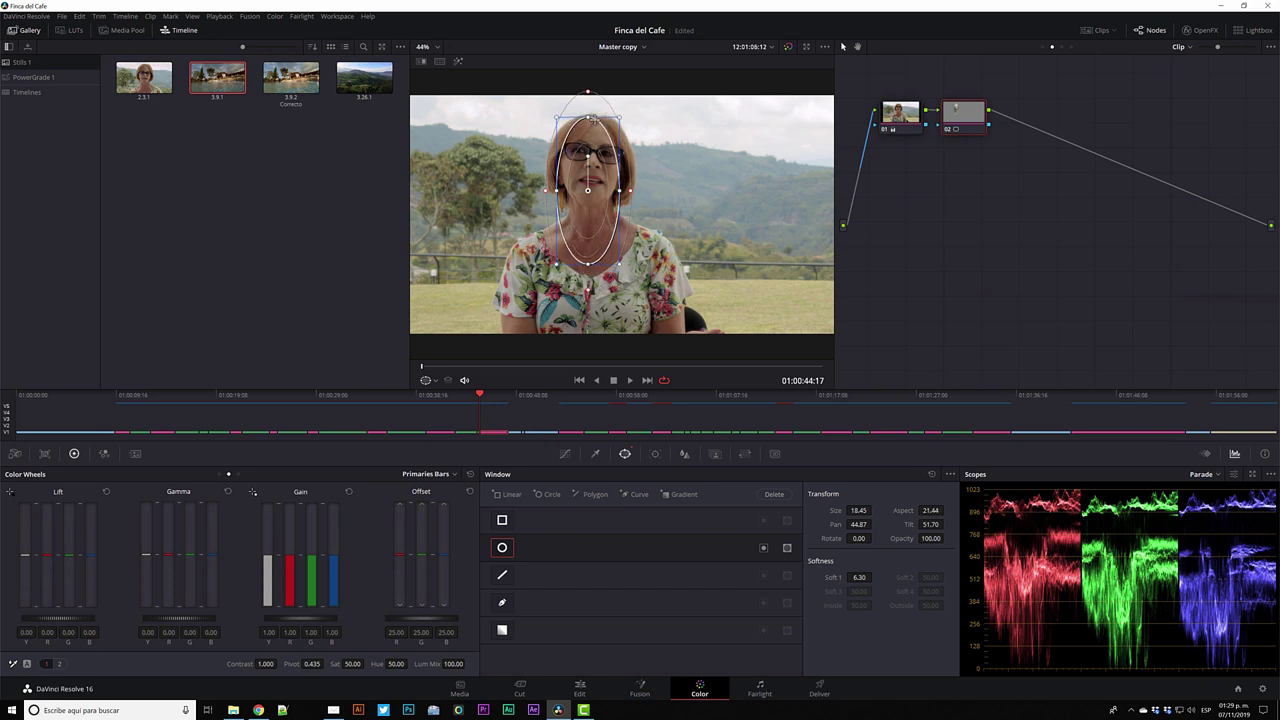
{"action": "left_click_drag", "start_coordinate": [589, 190], "coordinate": [588, 188]}
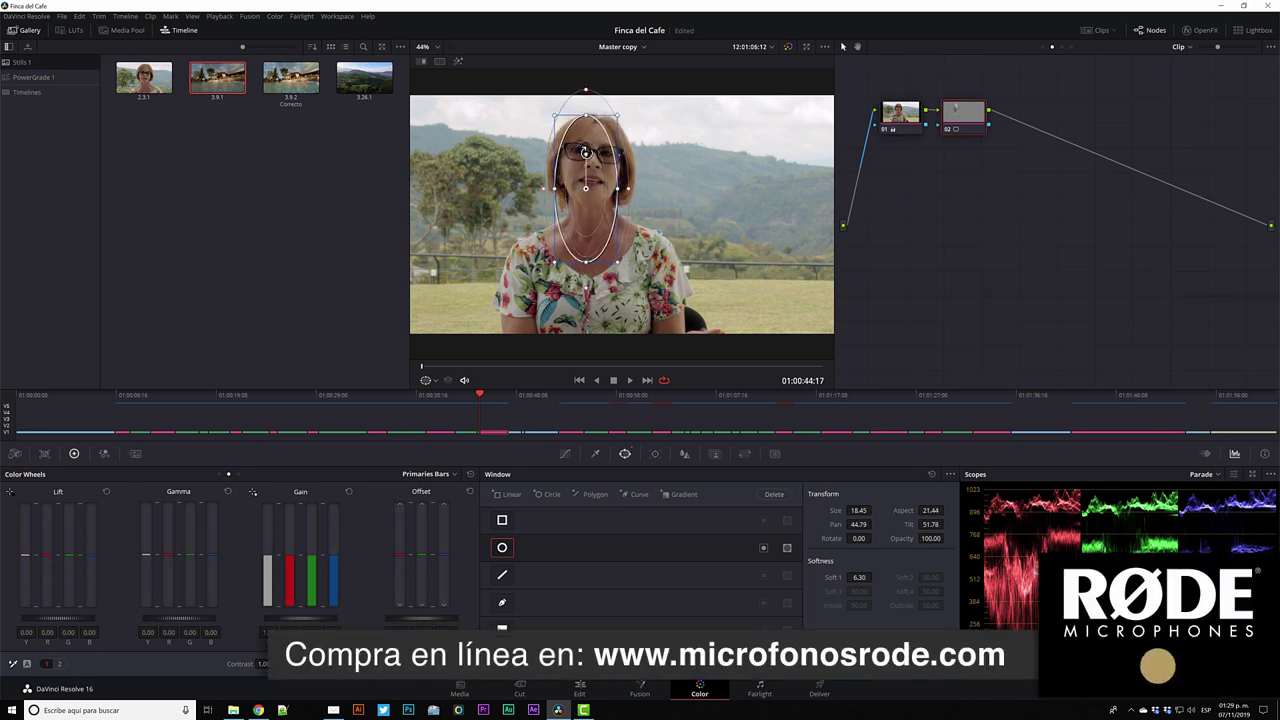
{"action": "left_click_drag", "start_coordinate": [585, 152], "coordinate": [587, 189]}
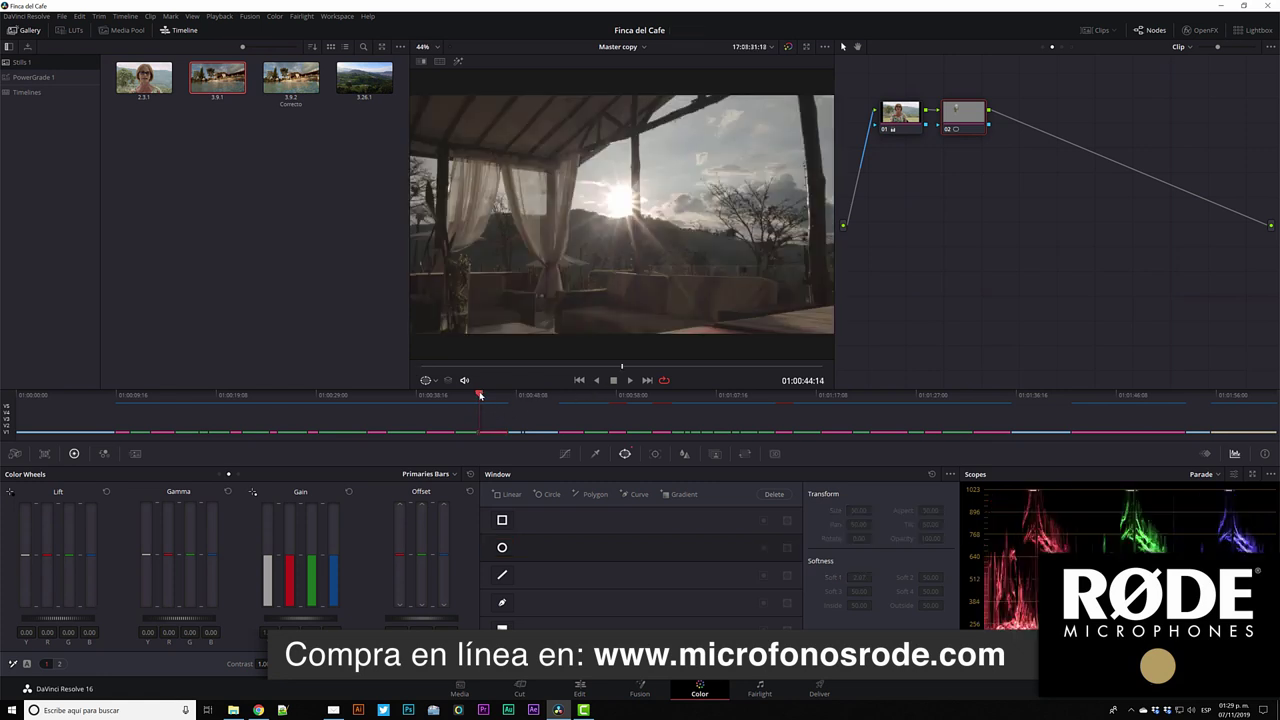
Scrub through the clip and nudge the oval down to Pan 44.90, Tilt 51.62
{"action": "mouse_move", "coordinate": [479, 396]}
{"action": "left_mouse_down"}
{"action": "mouse_move", "coordinate": [505, 396]}
{"action": "mouse_move", "coordinate": [483, 396]}
{"action": "left_mouse_up"}
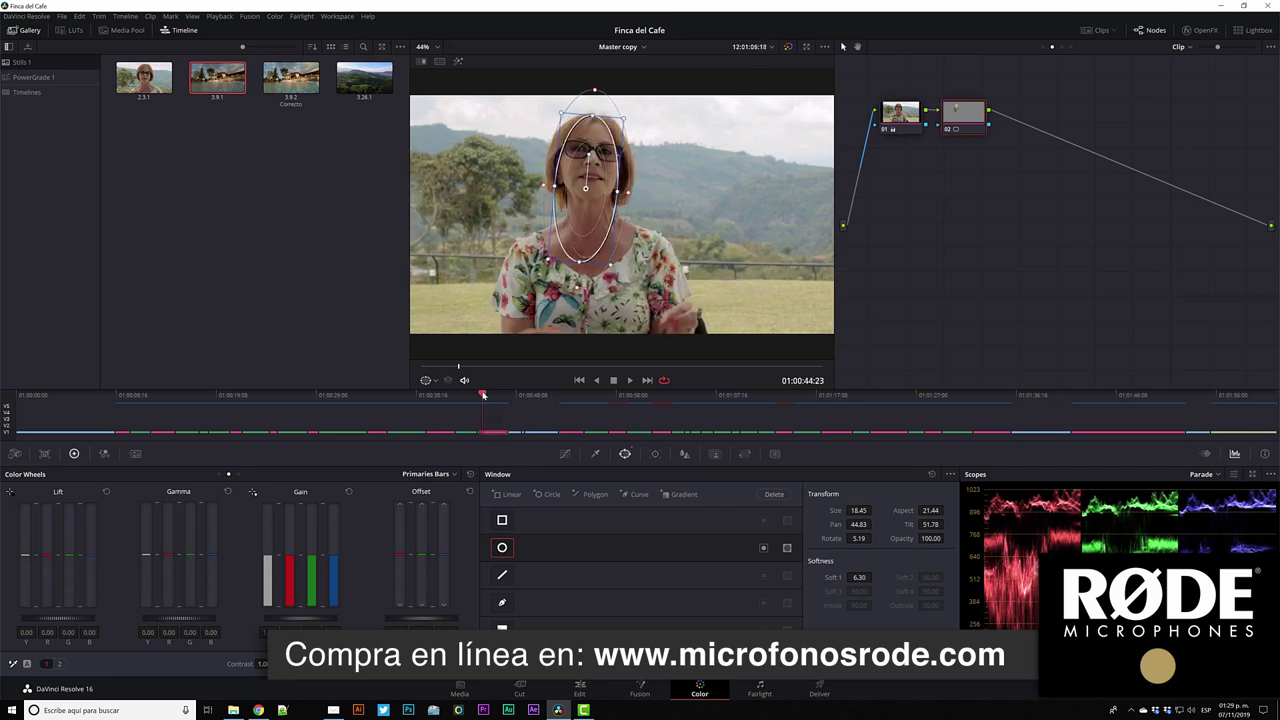
{"action": "left_click_drag", "start_coordinate": [483, 396], "coordinate": [480, 396]}
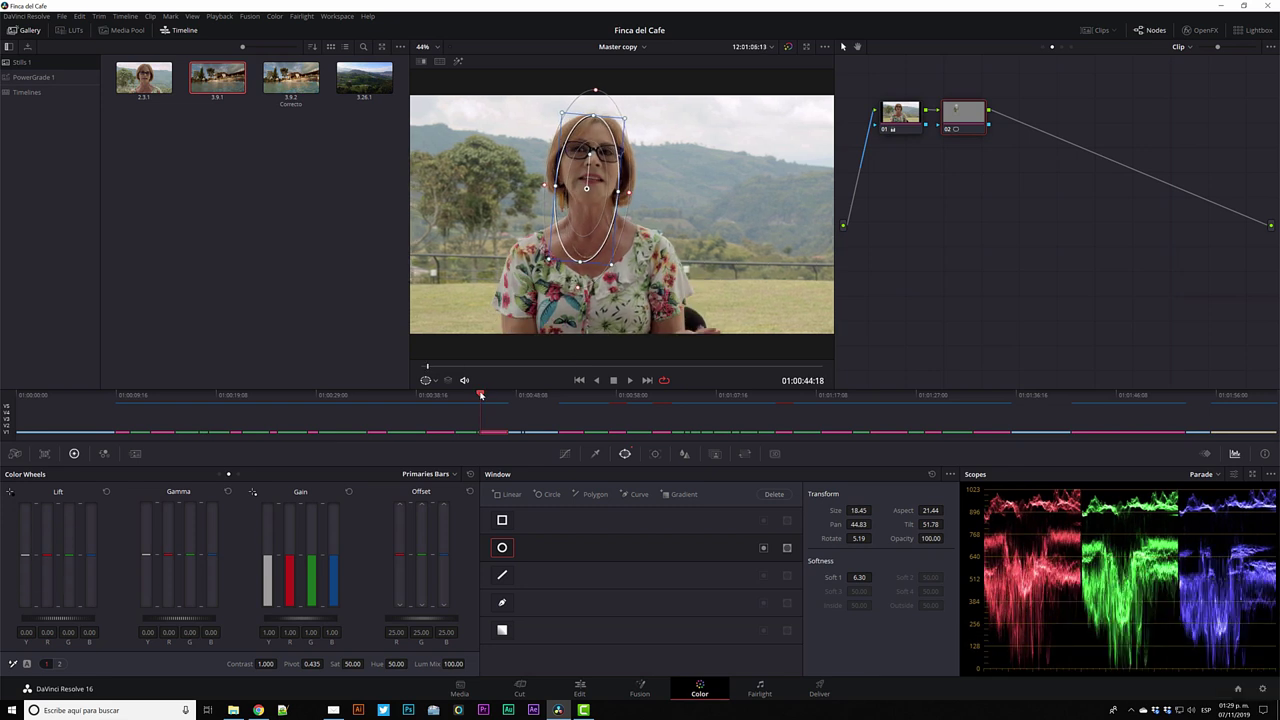
{"action": "left_click_drag", "start_coordinate": [480, 396], "coordinate": [501, 394]}
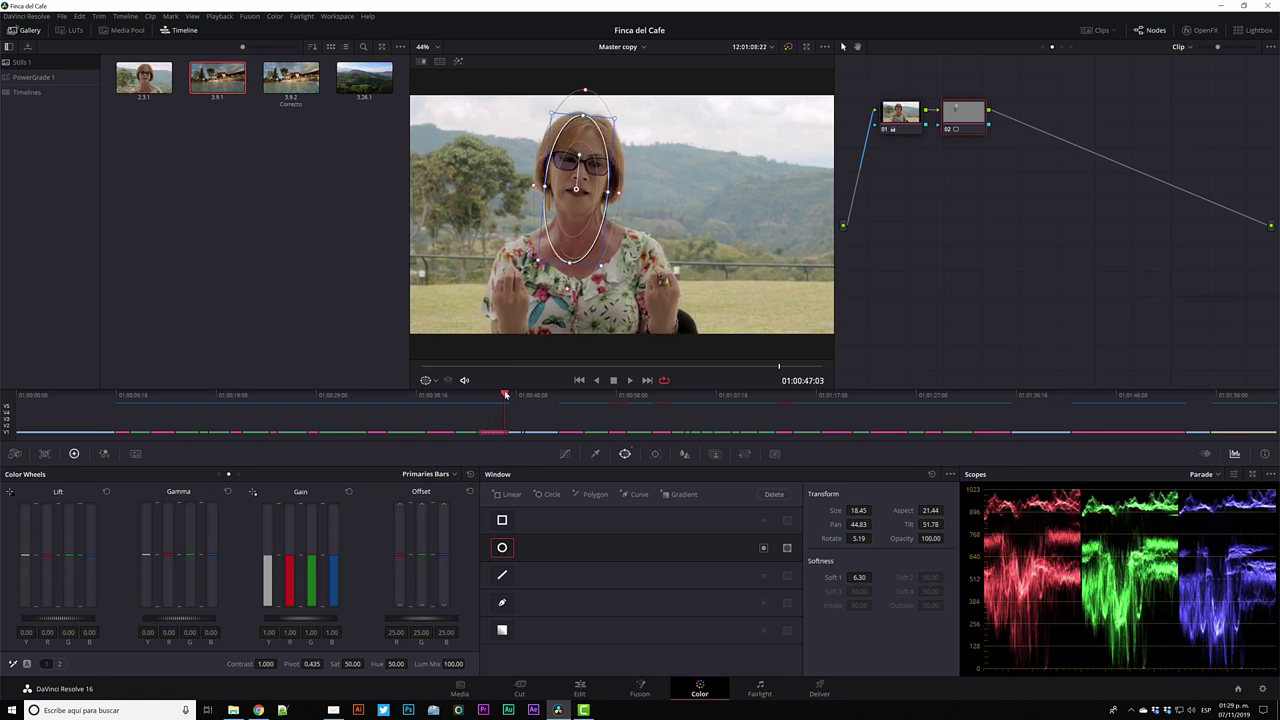
{"action": "left_click_drag", "start_coordinate": [501, 394], "coordinate": [480, 396]}
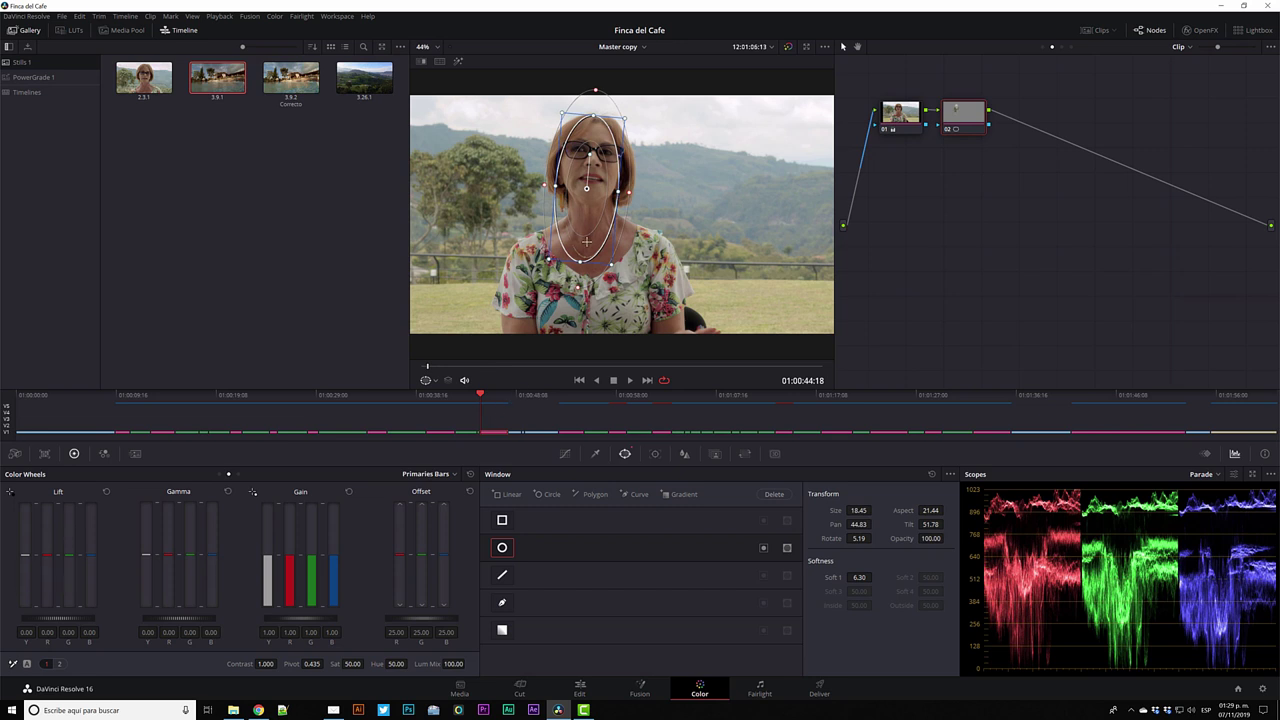
{"action": "left_click_drag", "start_coordinate": [588, 189], "coordinate": [590, 194]}
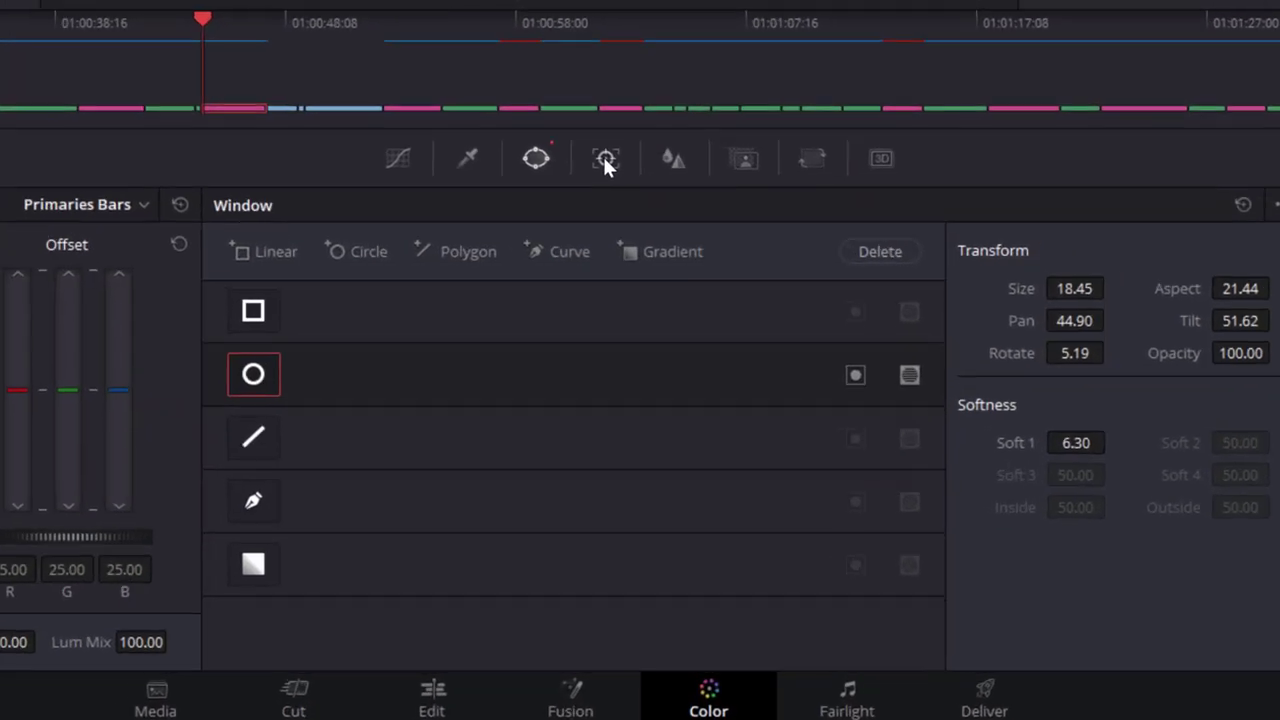
Track the face window forward through the clip, then track it in reverse from an earlier frame
{"action": "left_click", "coordinate": [602, 143]}
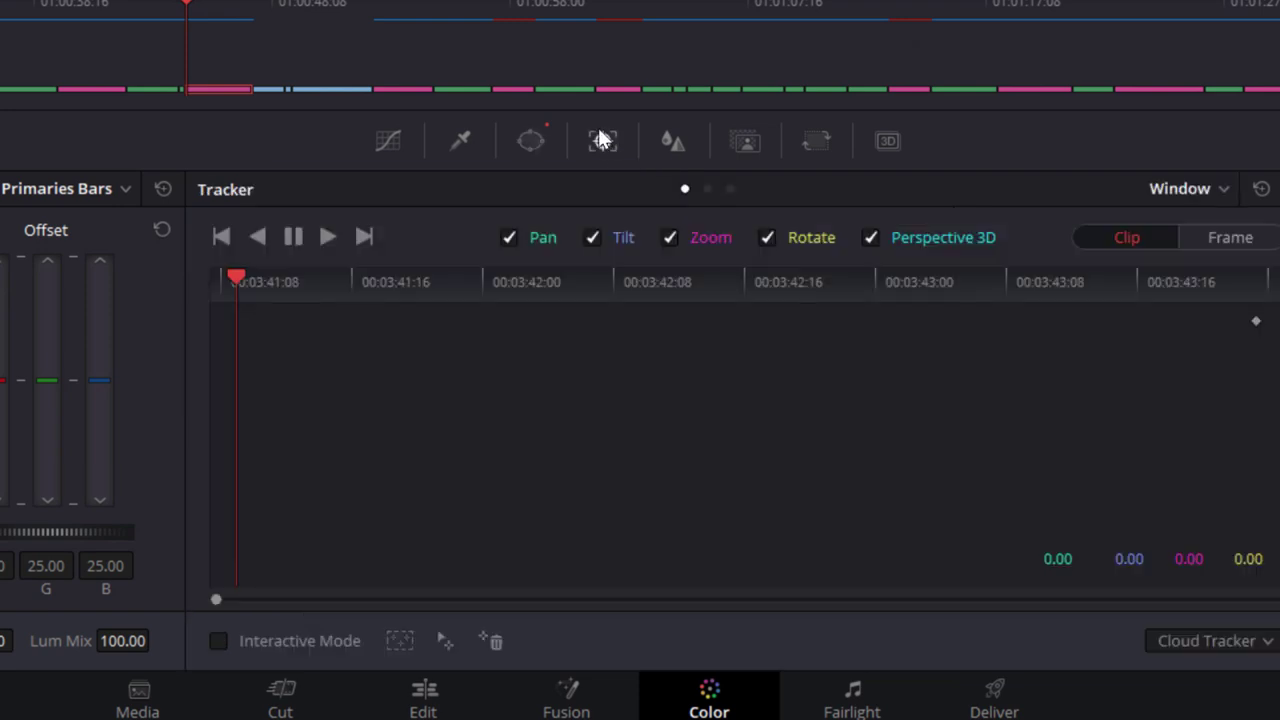
{"action": "left_click", "coordinate": [328, 236]}
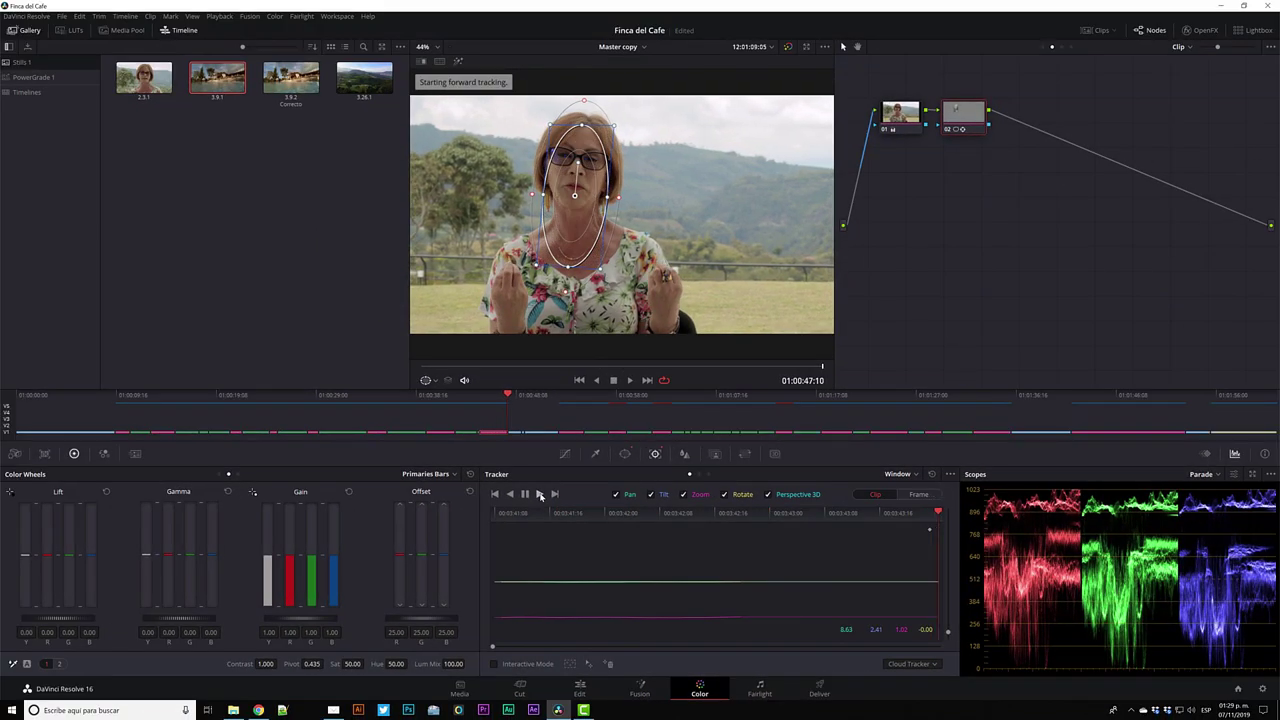
{"action": "left_click_drag", "start_coordinate": [936, 513], "coordinate": [501, 536]}
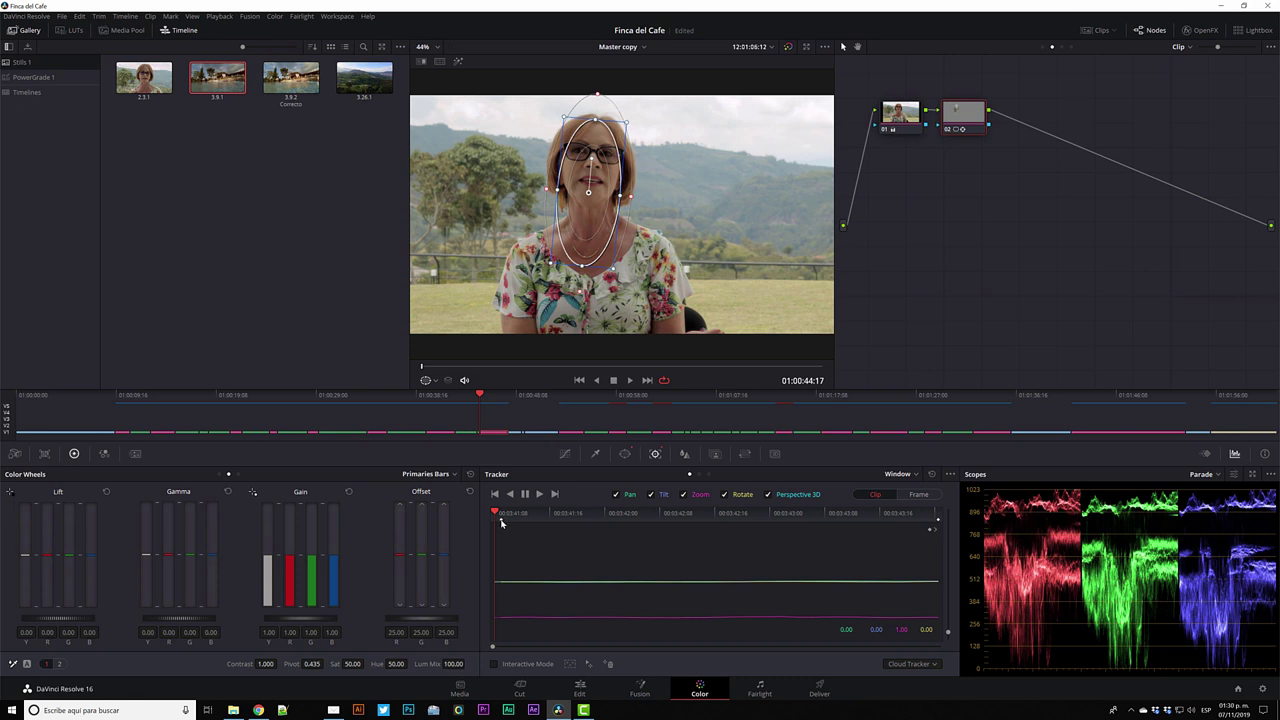
{"action": "left_click_drag", "start_coordinate": [499, 514], "coordinate": [504, 512]}
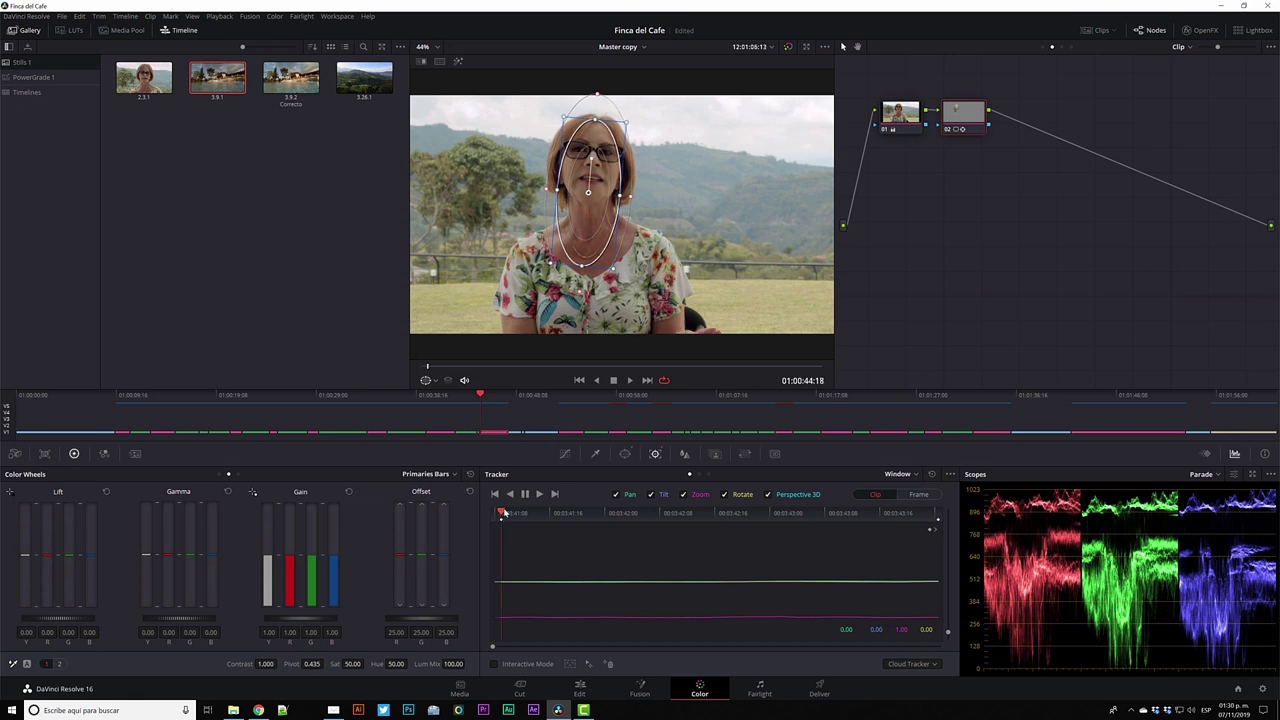
{"action": "left_click", "coordinate": [510, 495]}
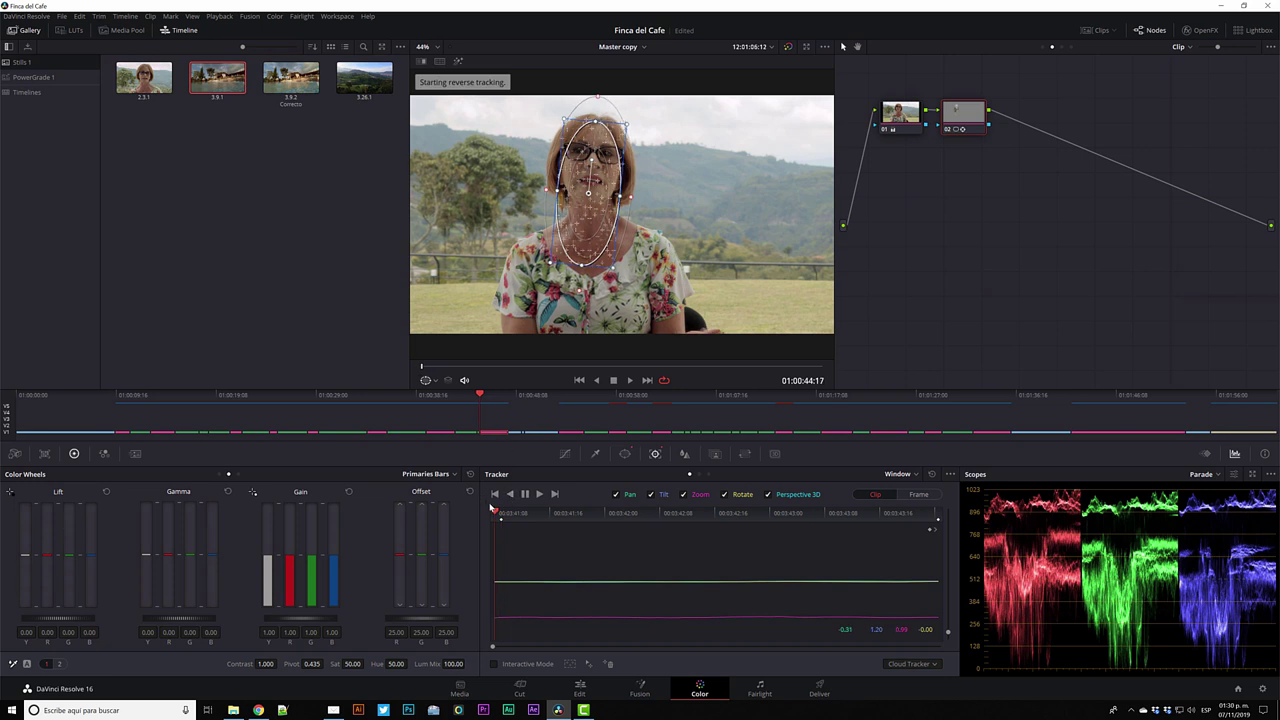
{"action": "left_click", "coordinate": [625, 454]}
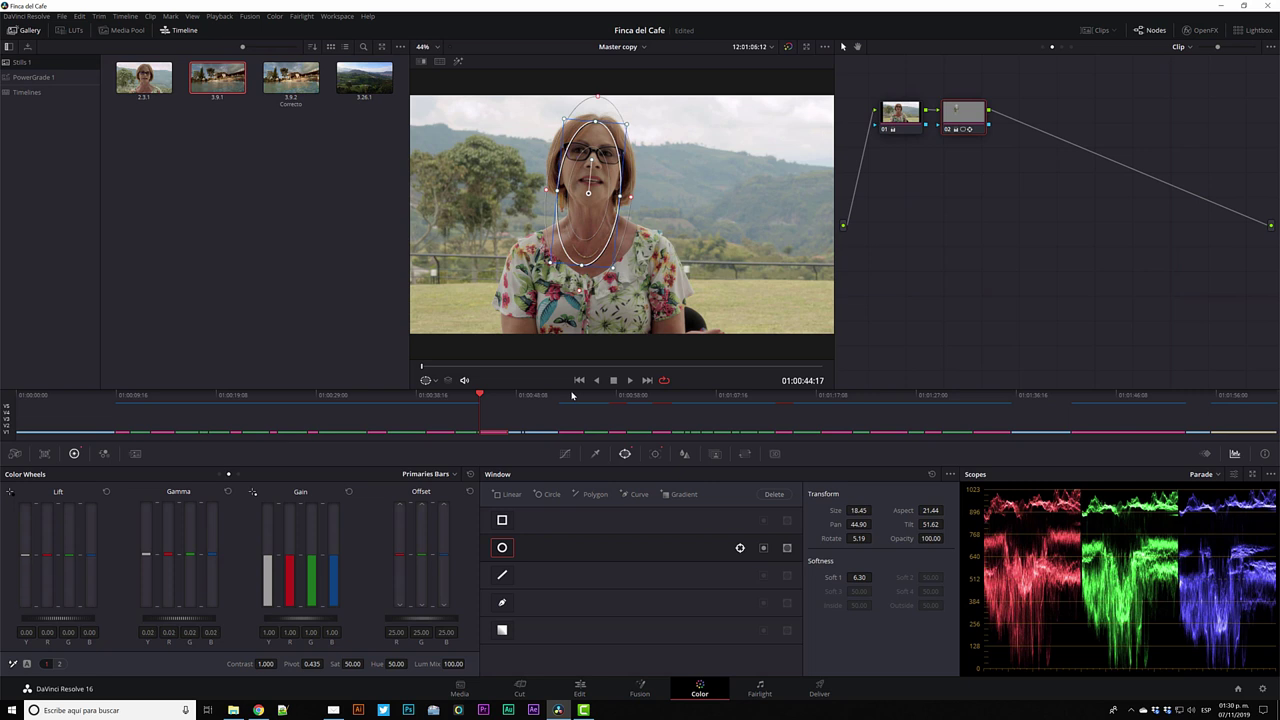
Switch to Primaries Wheels and raise Gain to 1.10 on the windowed face
{"action": "left_click", "coordinate": [455, 476]}
{"action": "left_click", "coordinate": [449, 491]}
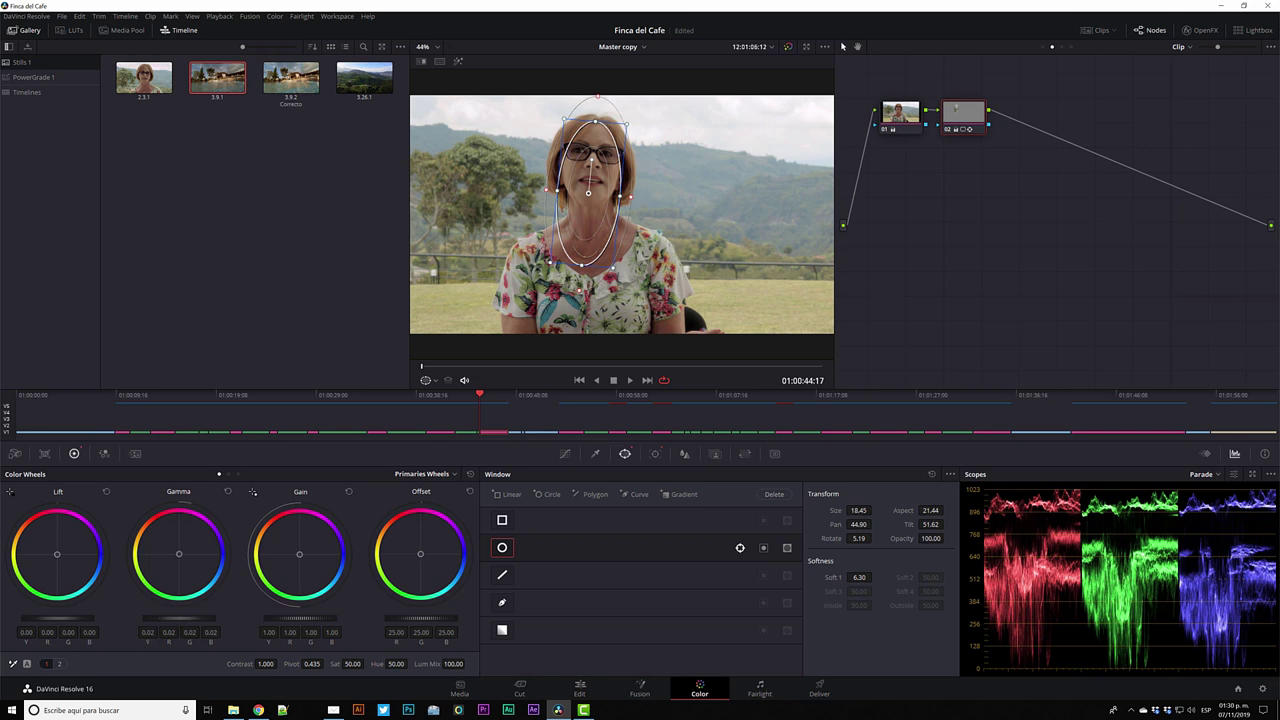
{"action": "left_click_drag", "start_coordinate": [299, 618], "coordinate": [312, 618]}
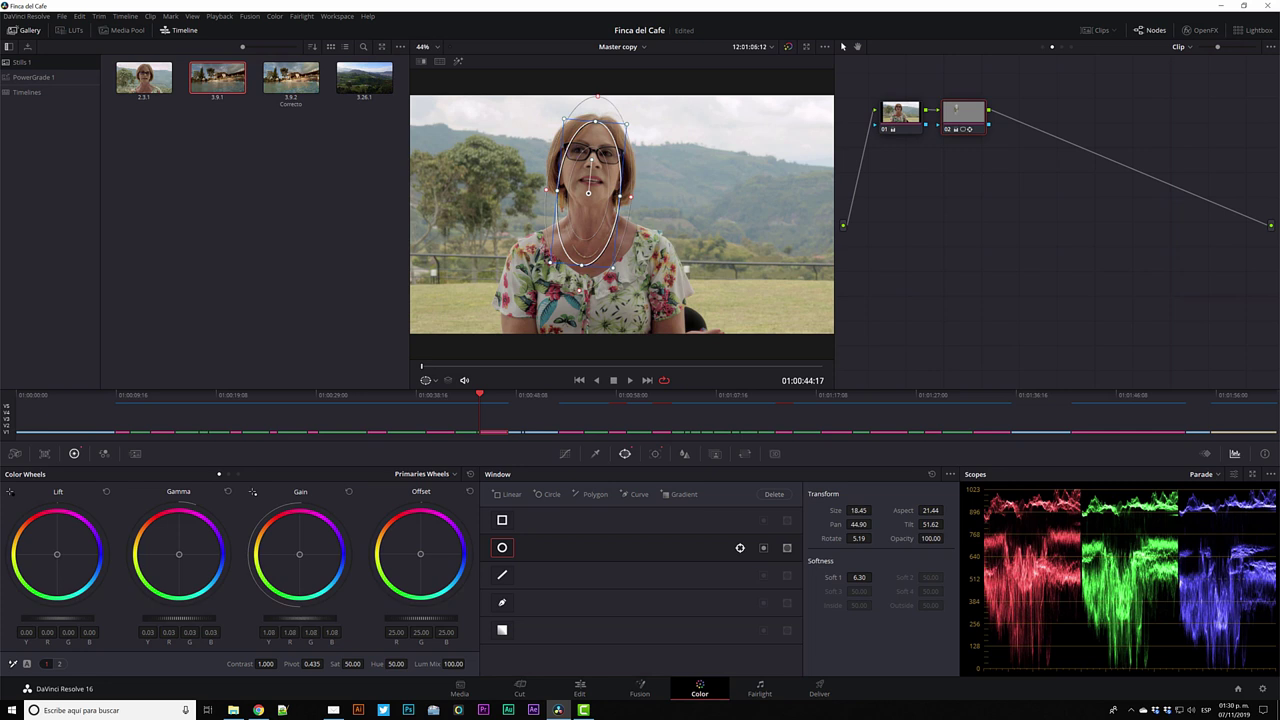
Hide the window outline, check the face isolation in Highlight mode, and save the project
{"action": "left_click", "coordinate": [426, 380]}
{"action": "left_click", "coordinate": [440, 400]}
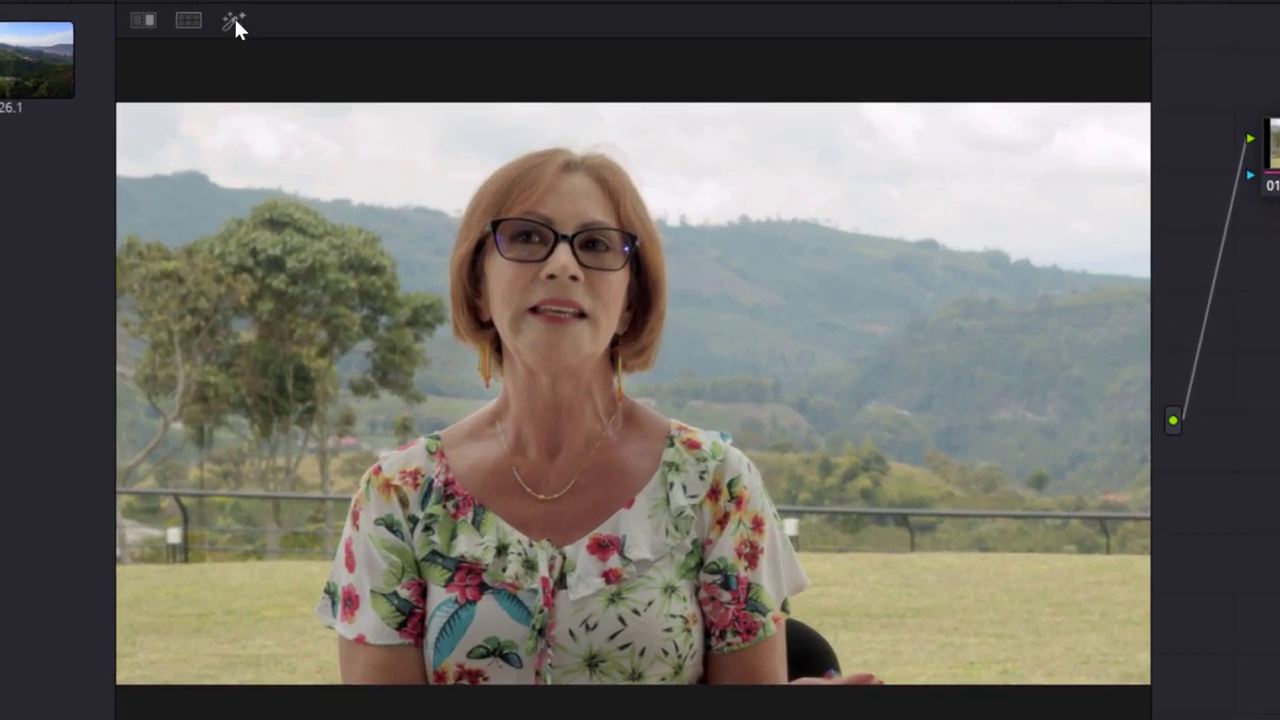
{"action": "left_click", "coordinate": [458, 61]}
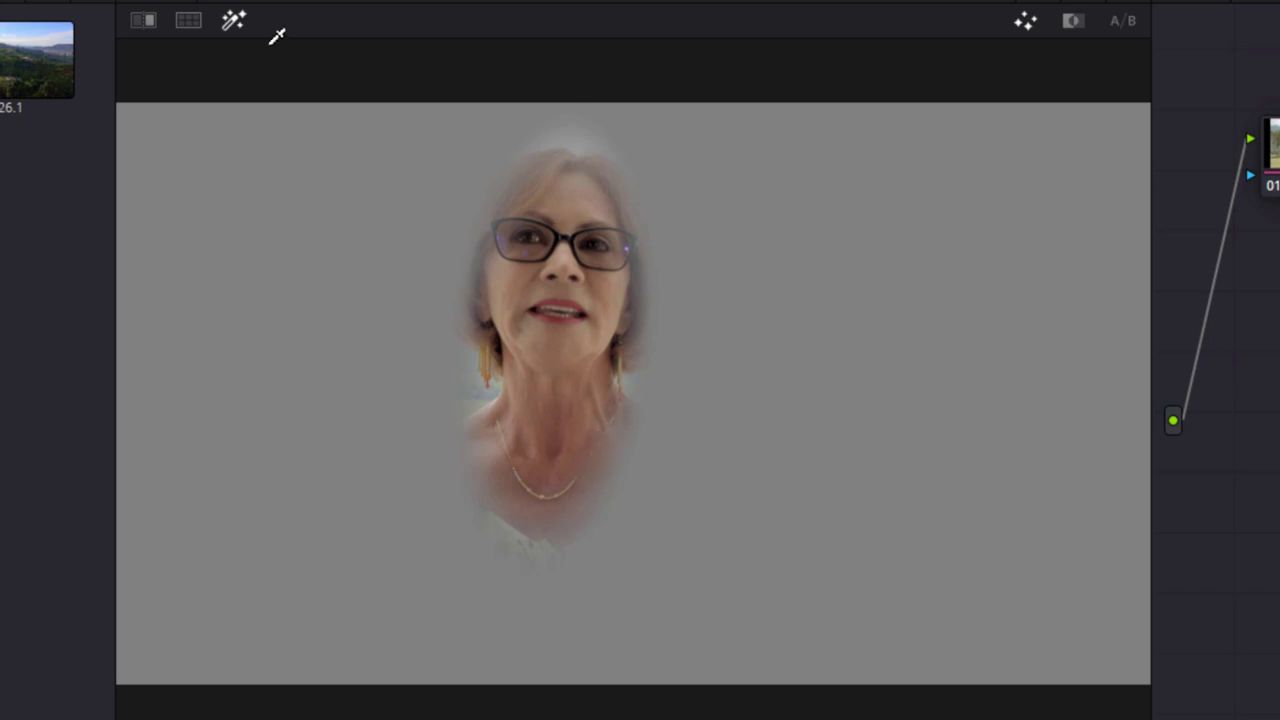
{"action": "left_click", "coordinate": [240, 20]}
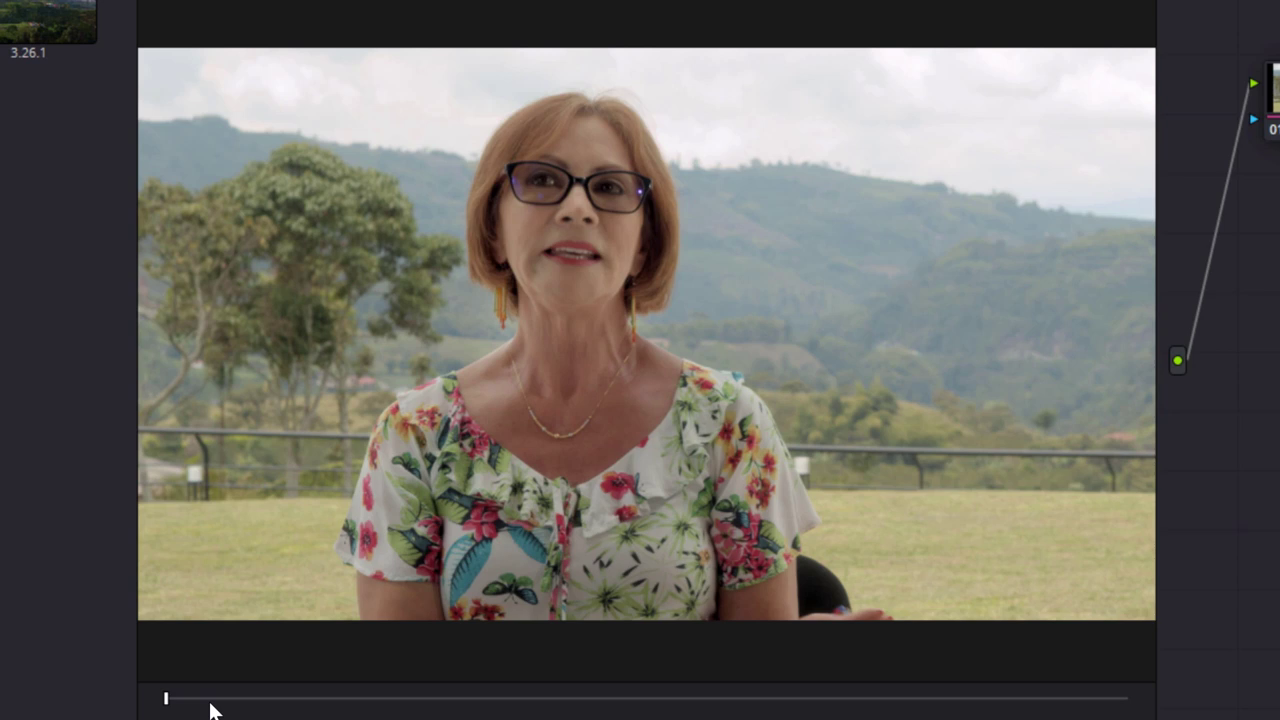
{"action": "left_click", "coordinate": [641, 238]}
{"action": "left_click", "coordinate": [647, 232]}
{"action": "left_click", "coordinate": [628, 185]}
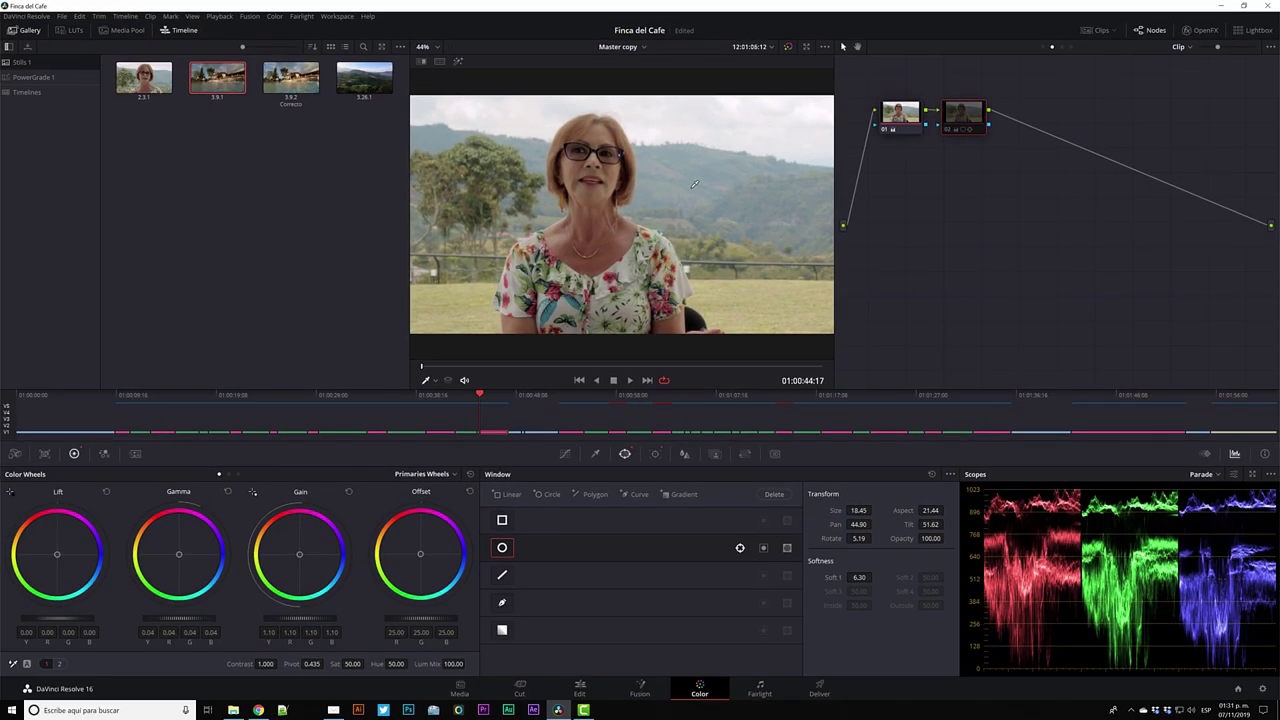
{"action": "left_click", "coordinate": [694, 184]}
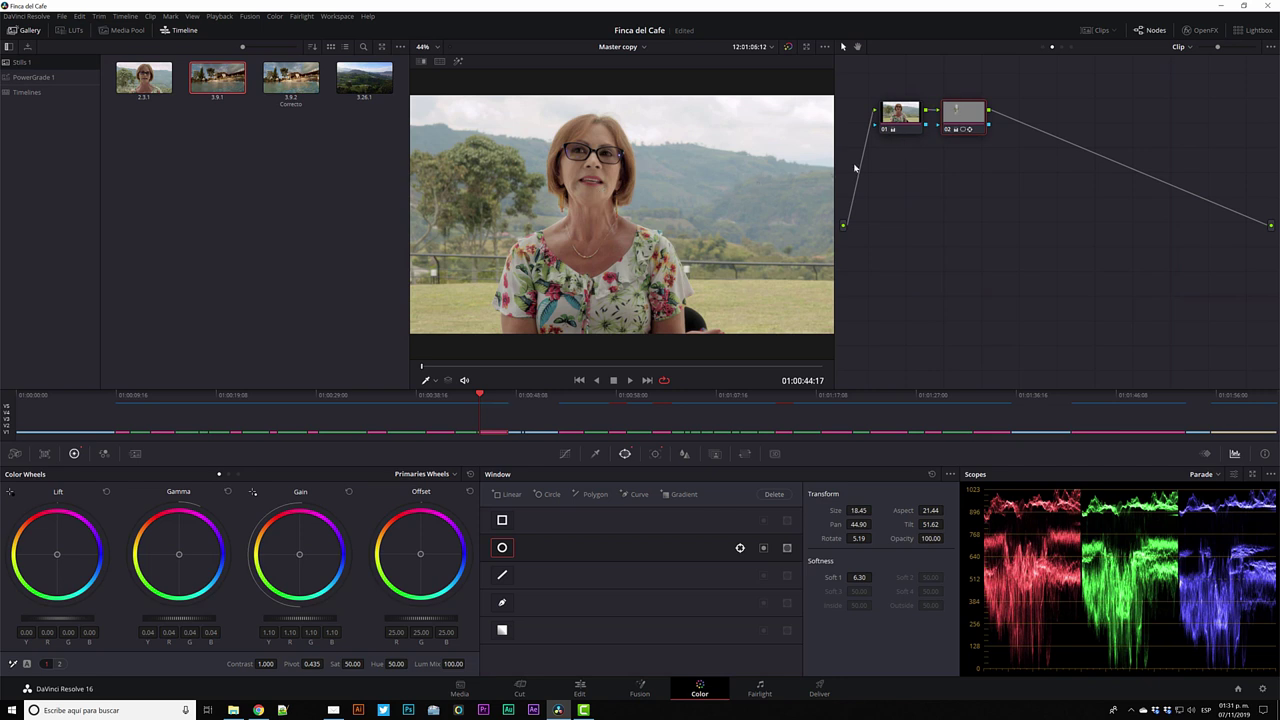
{"action": "key", "text": "ctrl+s"}
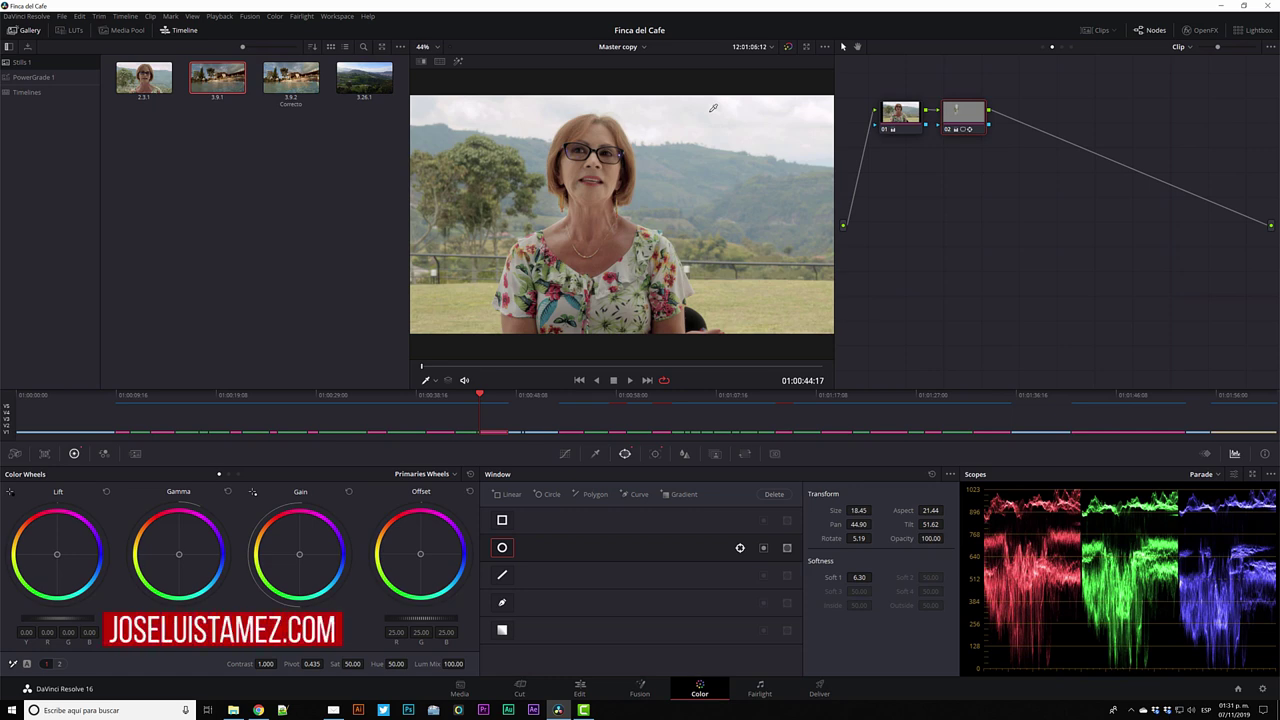
Add node 03, qualify the pale sky with the picker, and soften the matte with Blur Radius 46.1
{"action": "key", "text": "alt+s"}
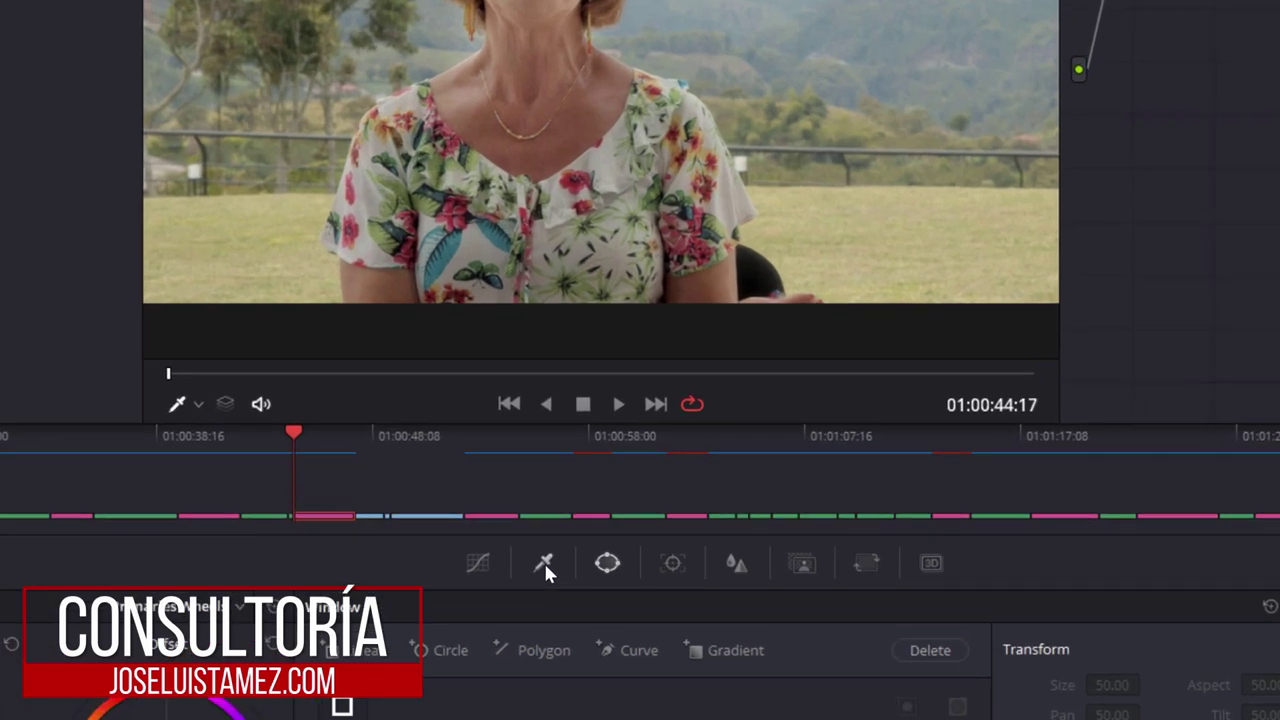
{"action": "left_click", "coordinate": [595, 453]}
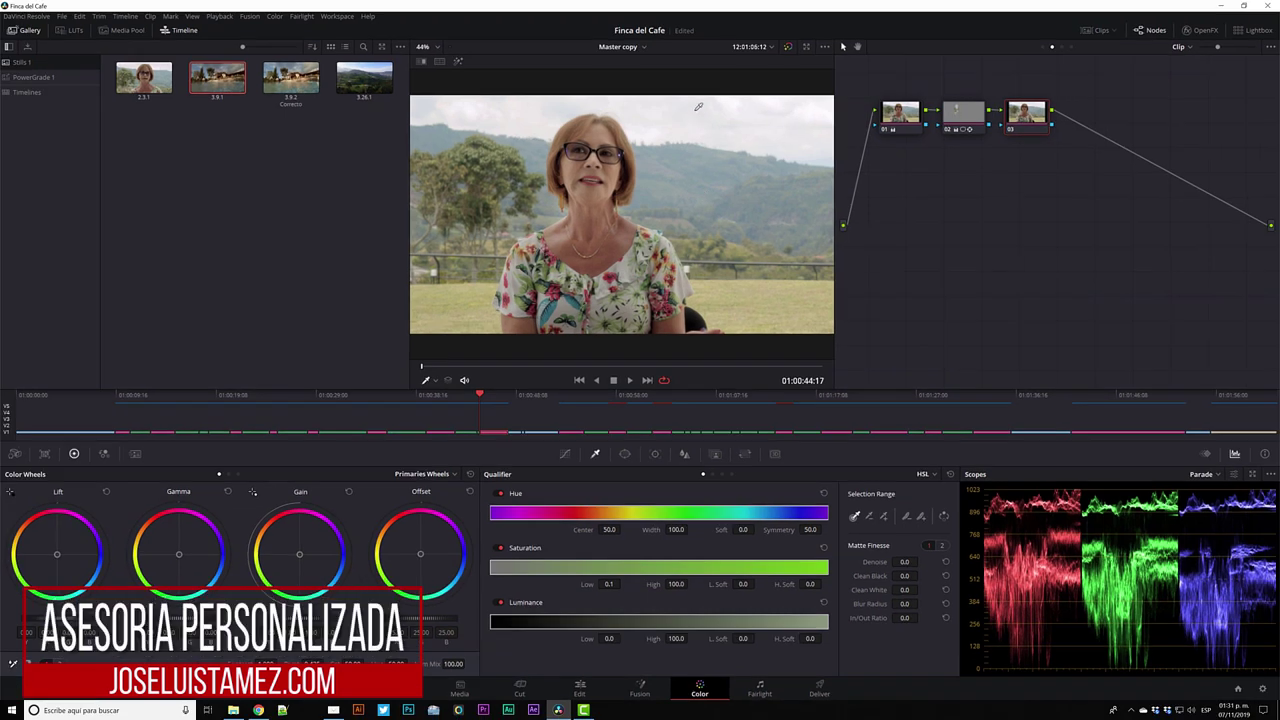
{"action": "left_click", "coordinate": [699, 107]}
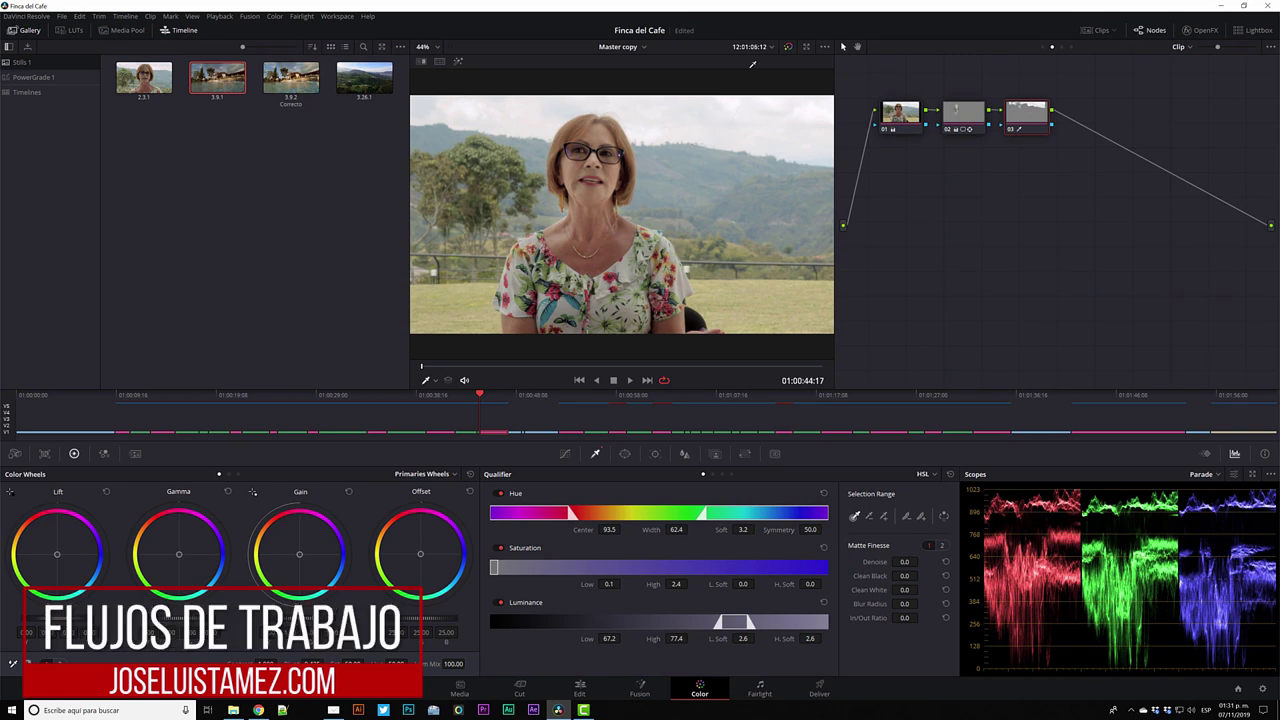
{"action": "left_click", "coordinate": [458, 61]}
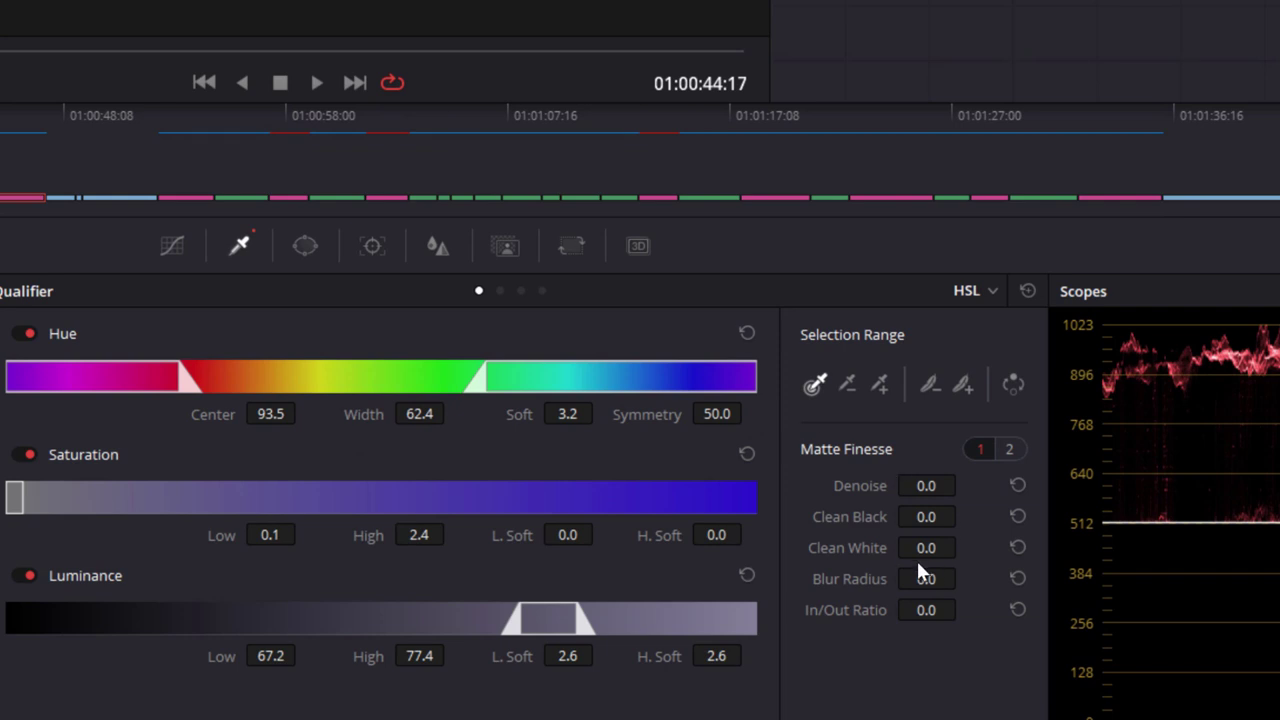
{"action": "mouse_move", "coordinate": [932, 582]}
{"action": "left_mouse_down"}
{"action": "mouse_move", "coordinate": [963, 577]}
{"action": "mouse_move", "coordinate": [963, 608]}
{"action": "left_mouse_up"}
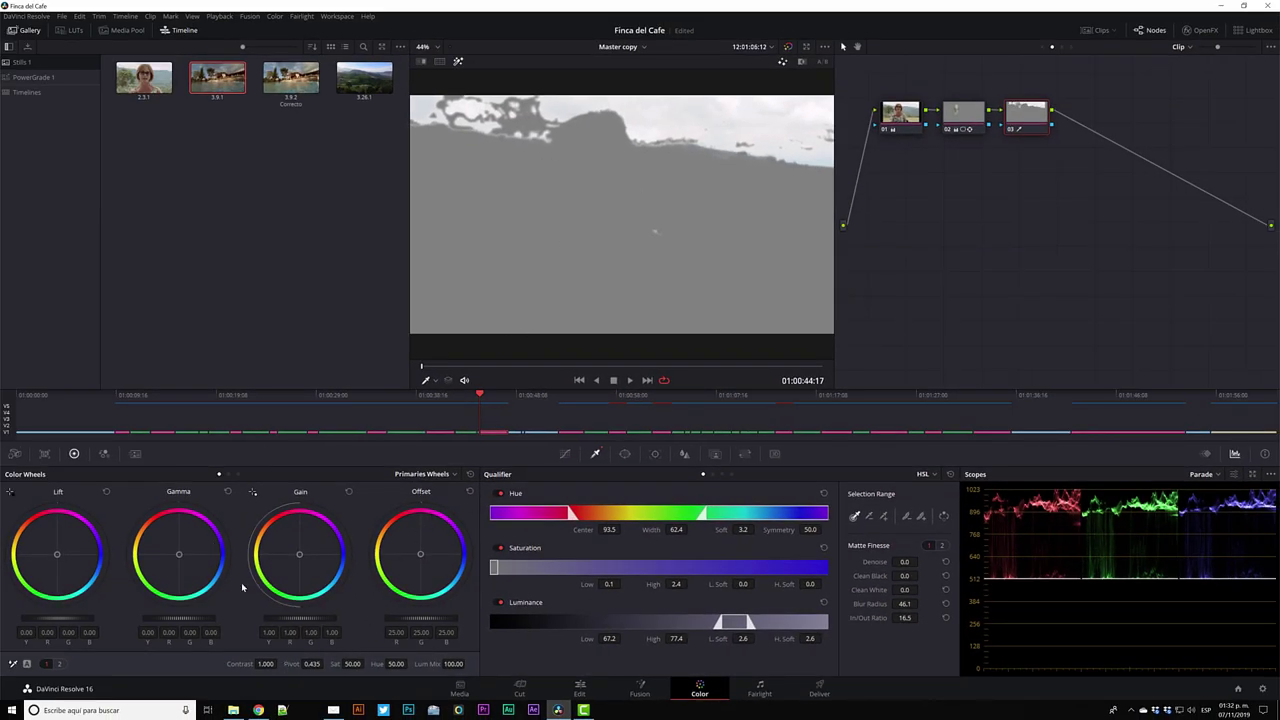
Cool the sky to Temperature -320 and return the viewer to the full image
{"action": "left_click", "coordinate": [61, 665]}
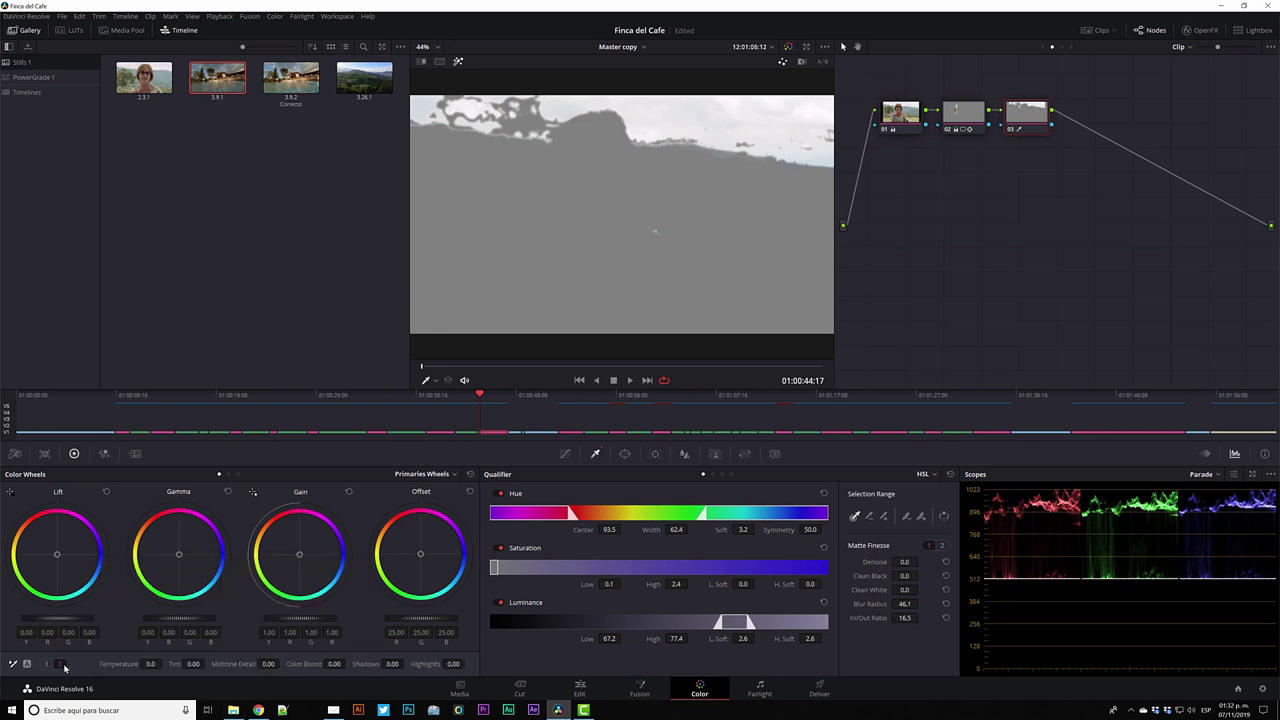
{"action": "left_click_drag", "start_coordinate": [152, 664], "coordinate": [110, 664]}
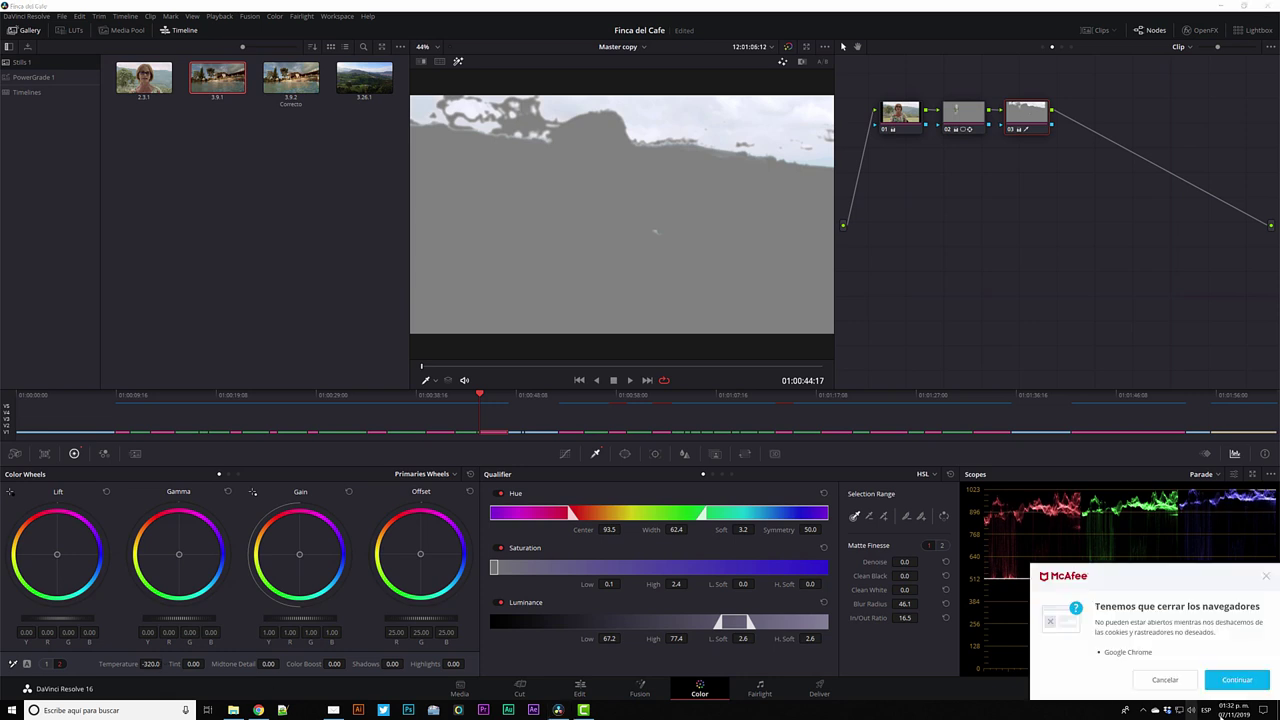
{"action": "left_click", "coordinate": [1158, 681]}
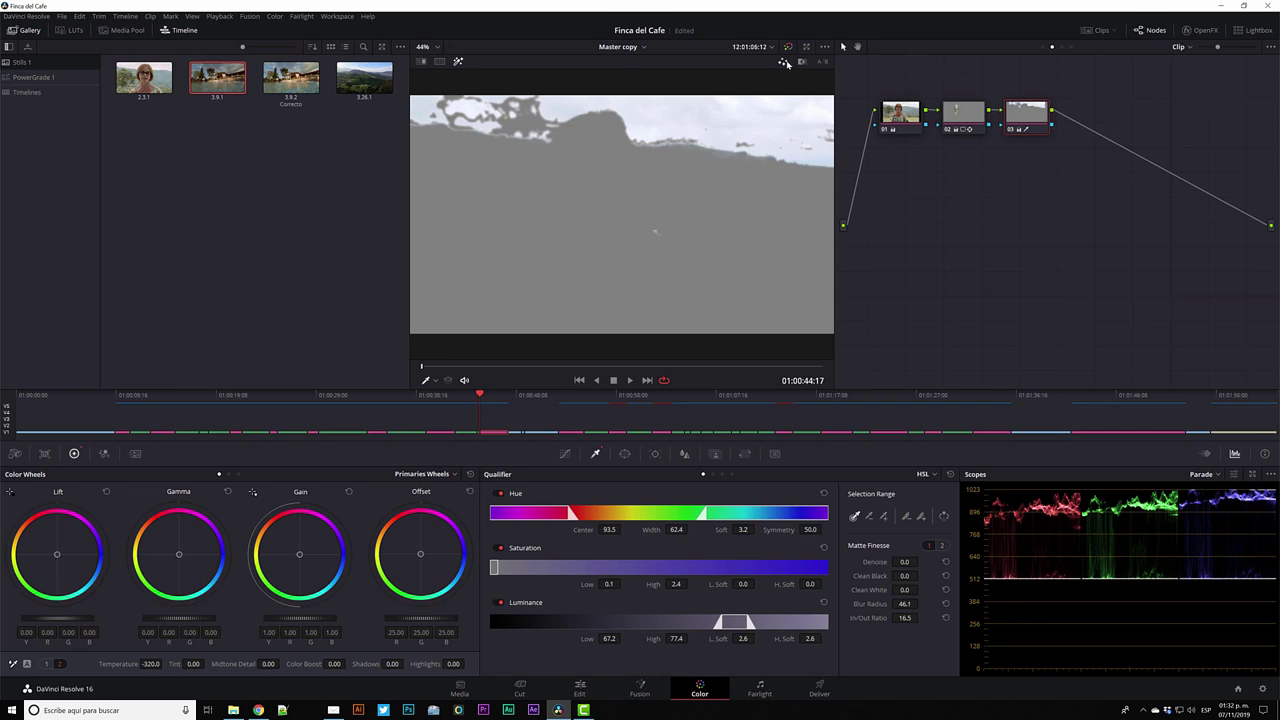
{"action": "left_click", "coordinate": [458, 61]}
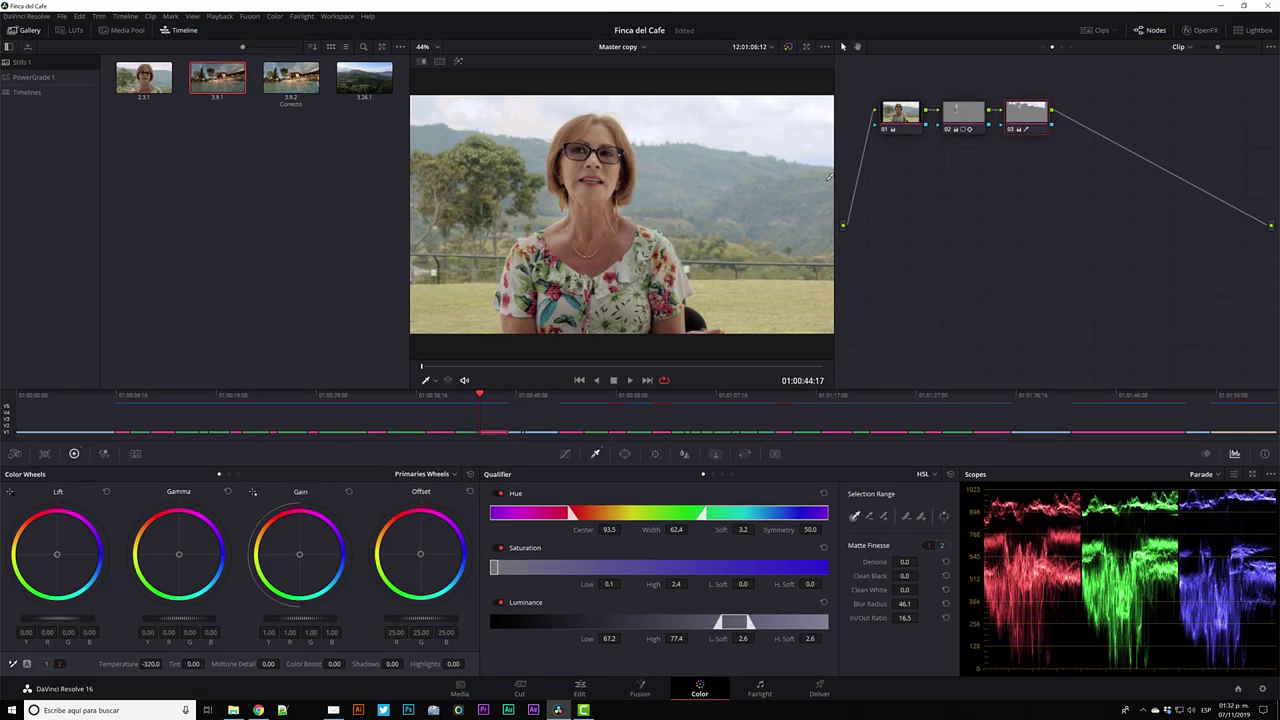
Add node 04 and sample the green hills with the qualifier eyedropper
{"action": "key", "text": "alt+s"}
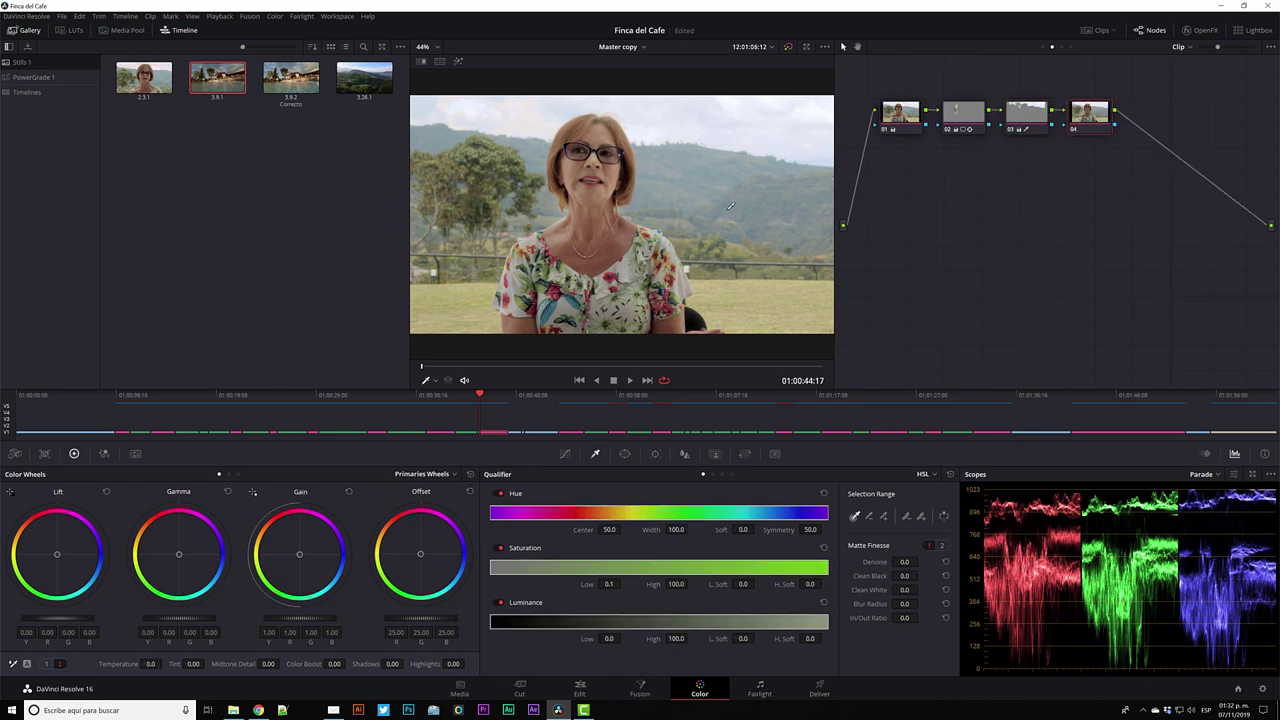
{"action": "left_click", "coordinate": [677, 171]}
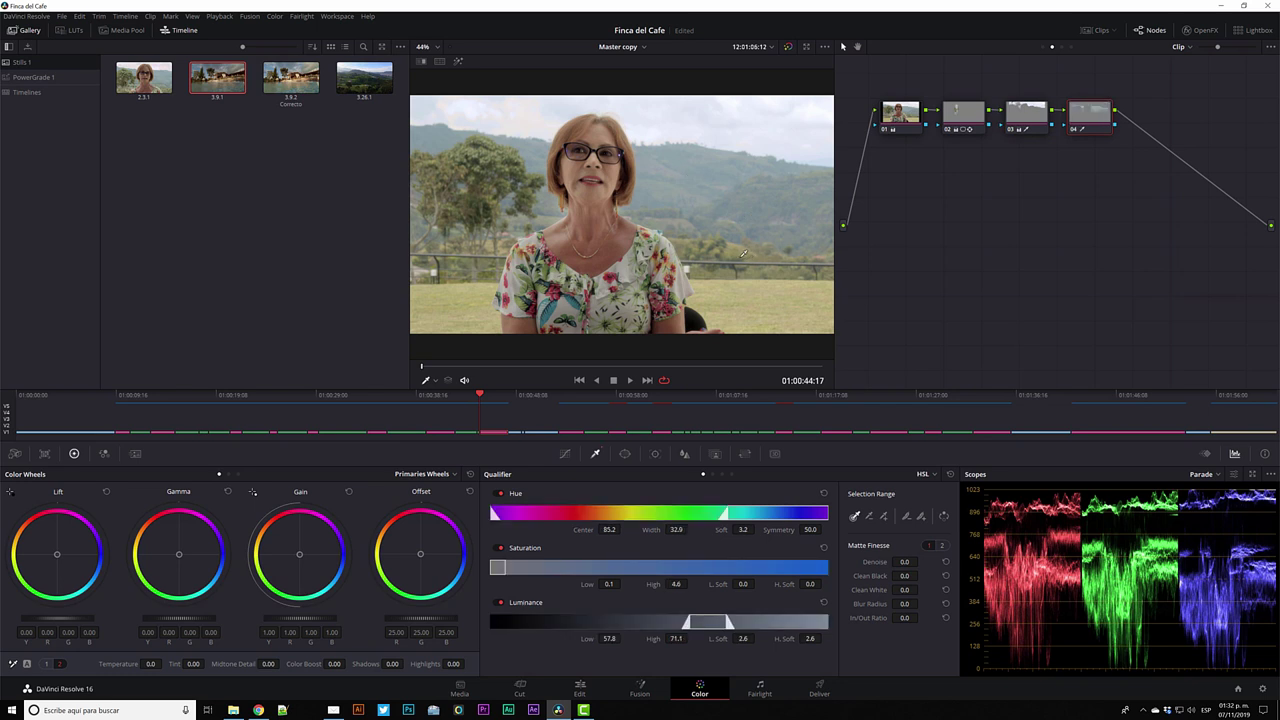
{"action": "left_click", "coordinate": [683, 236]}
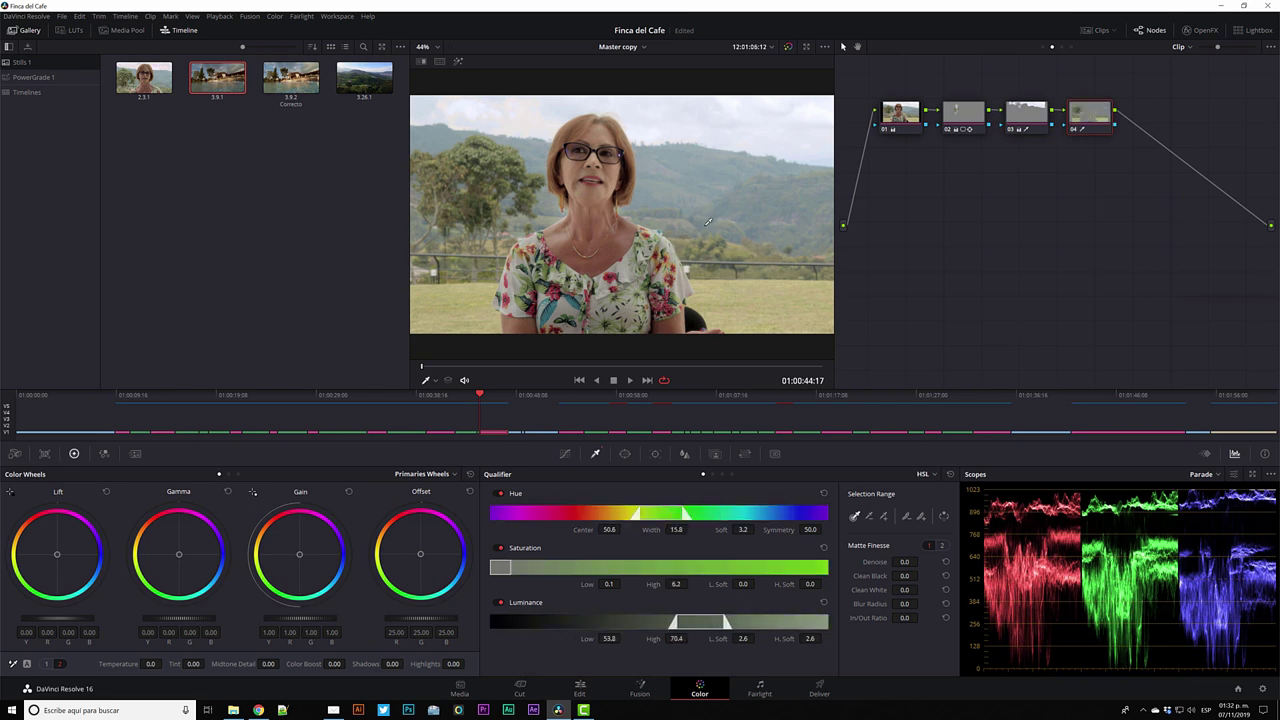
{"action": "left_click", "coordinate": [707, 222]}
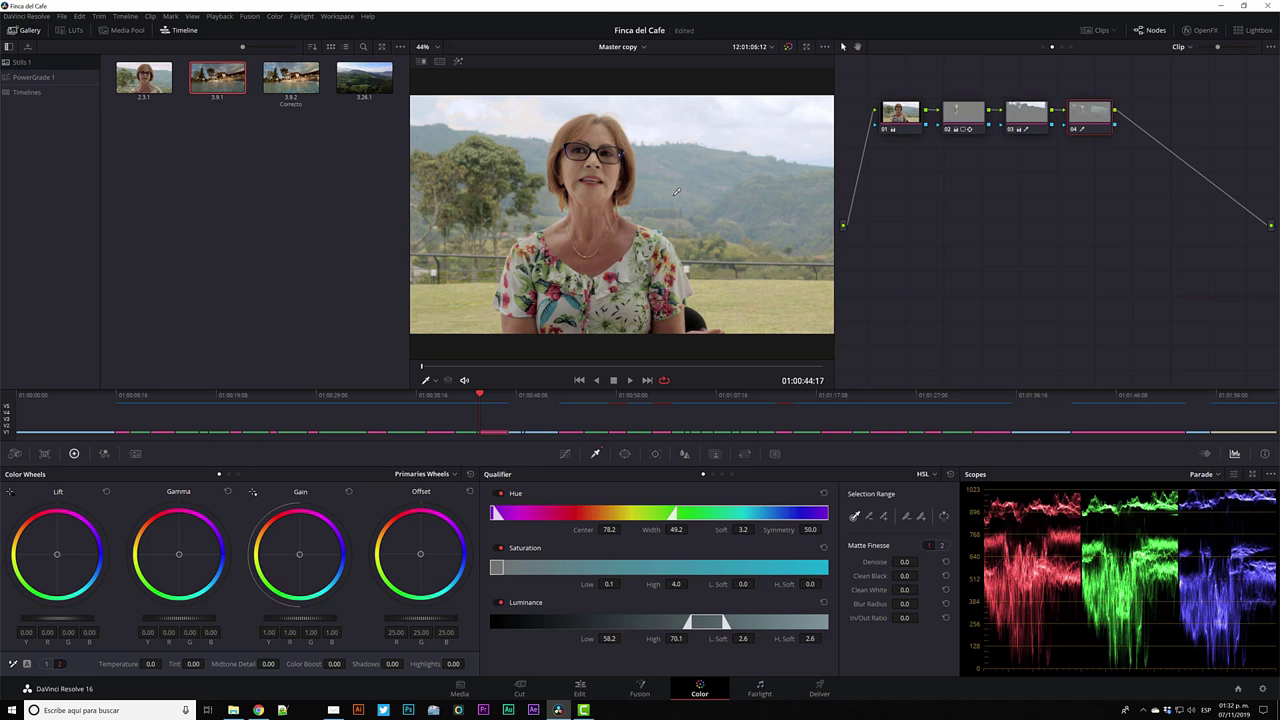
Refine the landscape matte across the grass and soften it with Blur Radius 70.5
{"action": "left_click", "coordinate": [457, 60]}
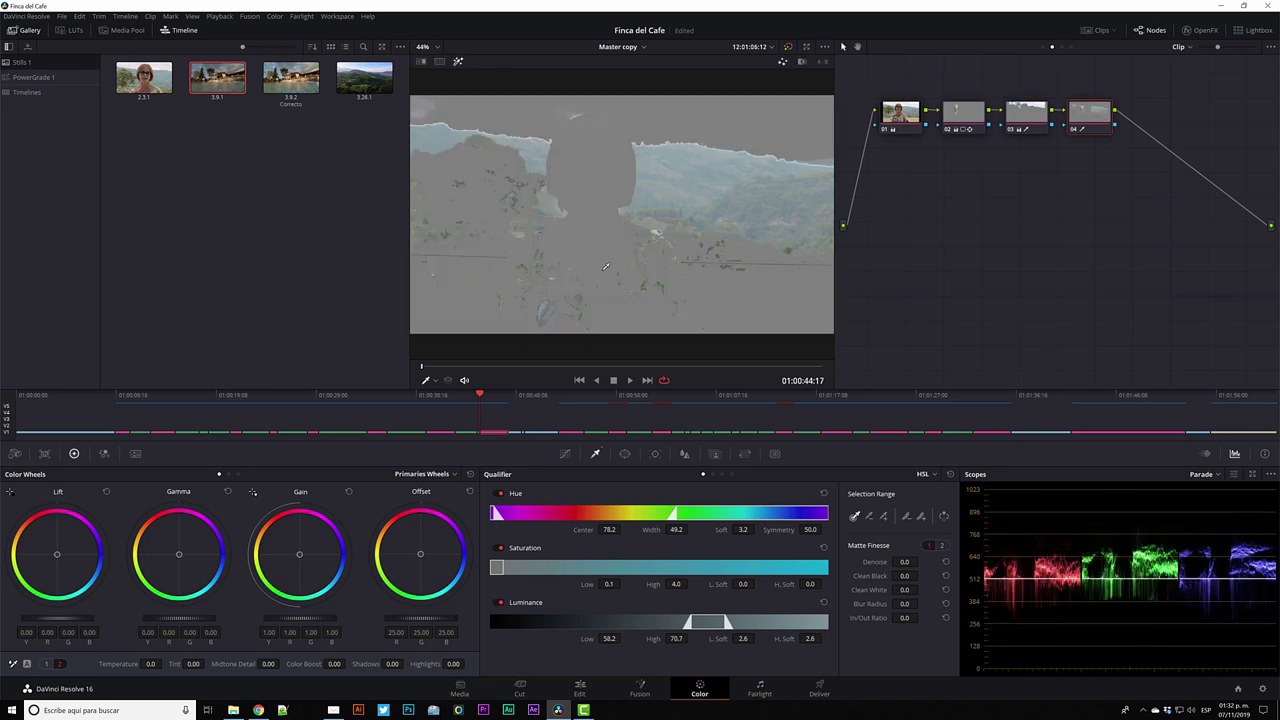
{"action": "left_click", "coordinate": [712, 276]}
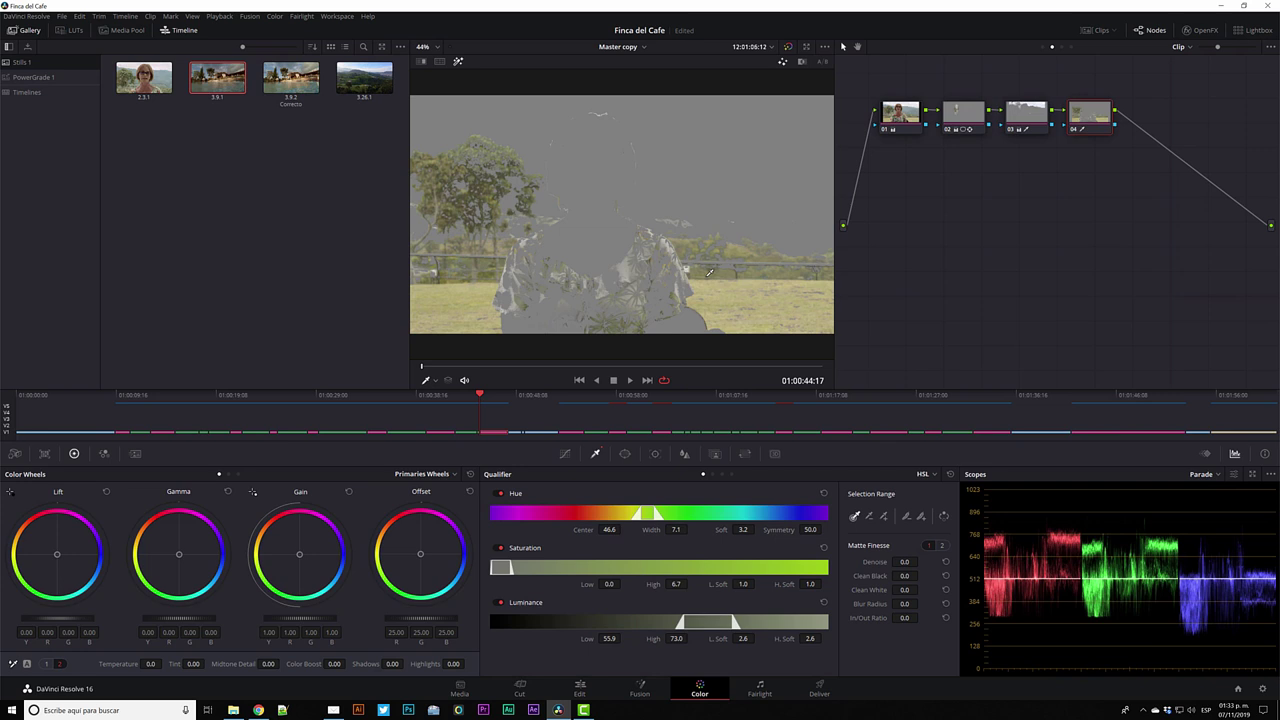
{"action": "left_click_drag", "start_coordinate": [710, 273], "coordinate": [720, 207]}
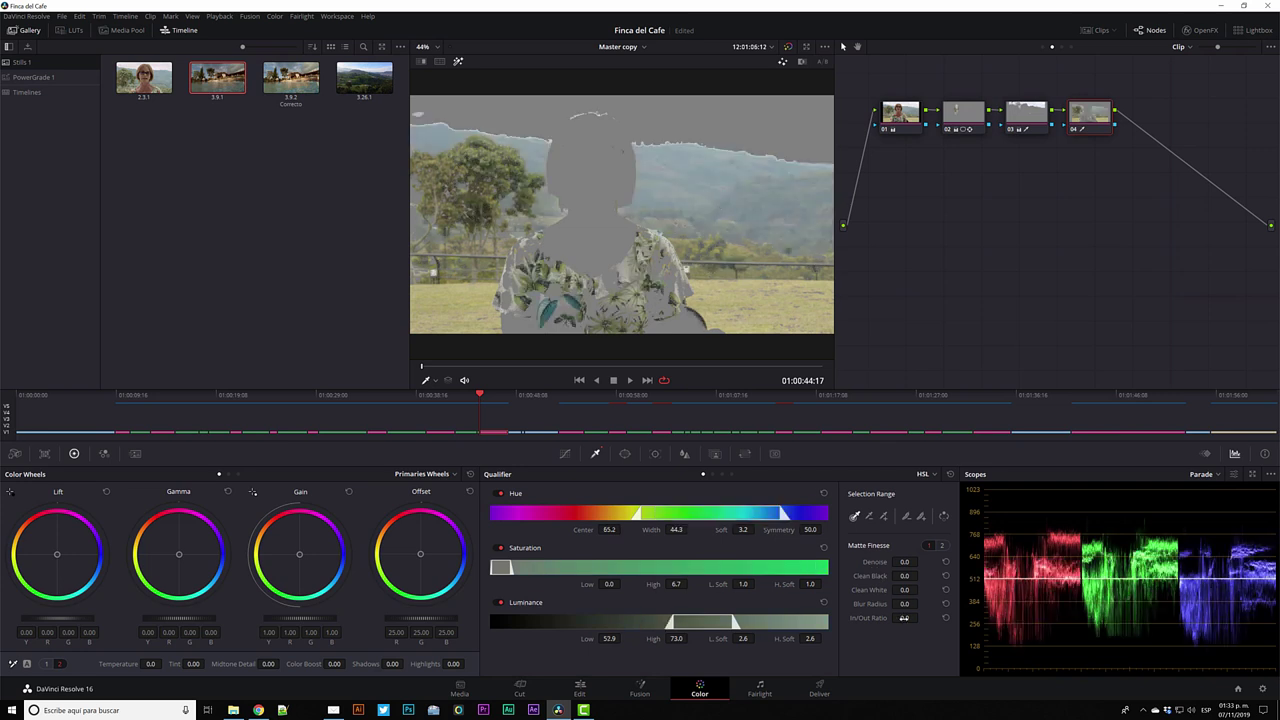
{"action": "mouse_move", "coordinate": [904, 605]}
{"action": "left_mouse_down"}
{"action": "mouse_move", "coordinate": [899, 616]}
{"action": "mouse_move", "coordinate": [940, 619]}
{"action": "mouse_move", "coordinate": [921, 603]}
{"action": "left_mouse_up"}
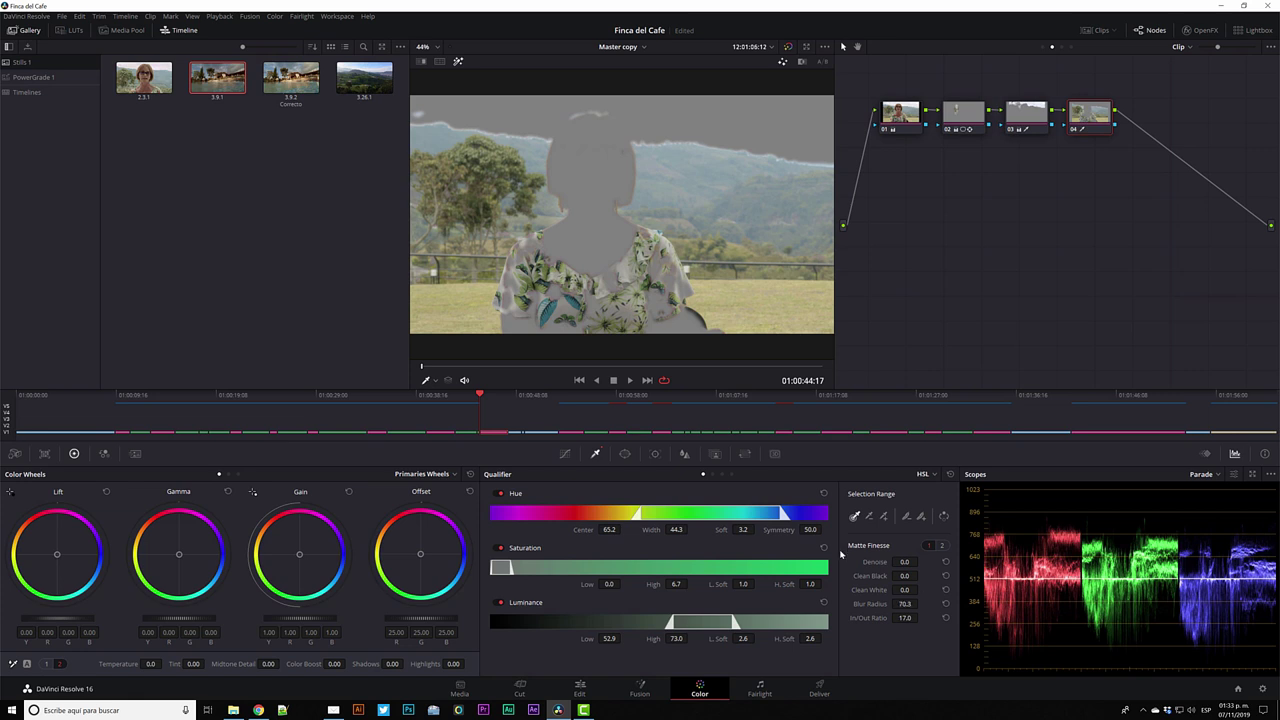
{"action": "left_click", "coordinate": [459, 63]}
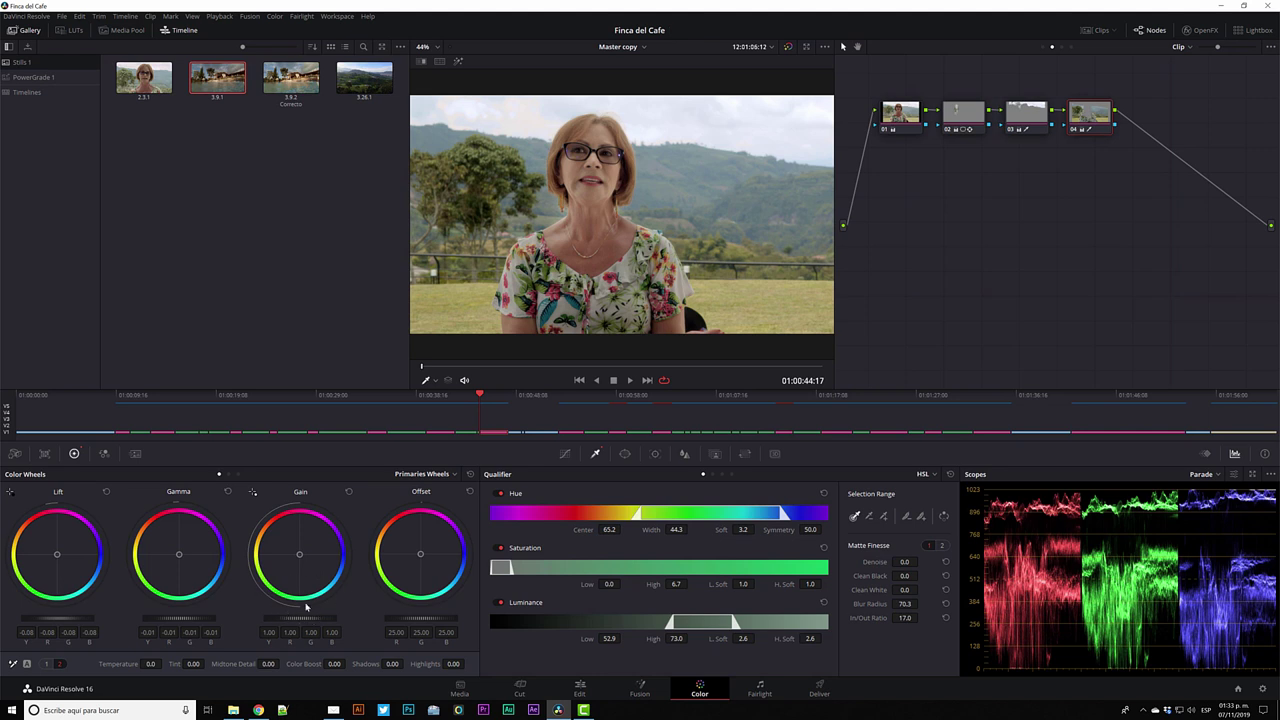
Compare the grade with the original and toggle node 04 off and on, ending enabled
{"action": "key", "text": "shift+d"}
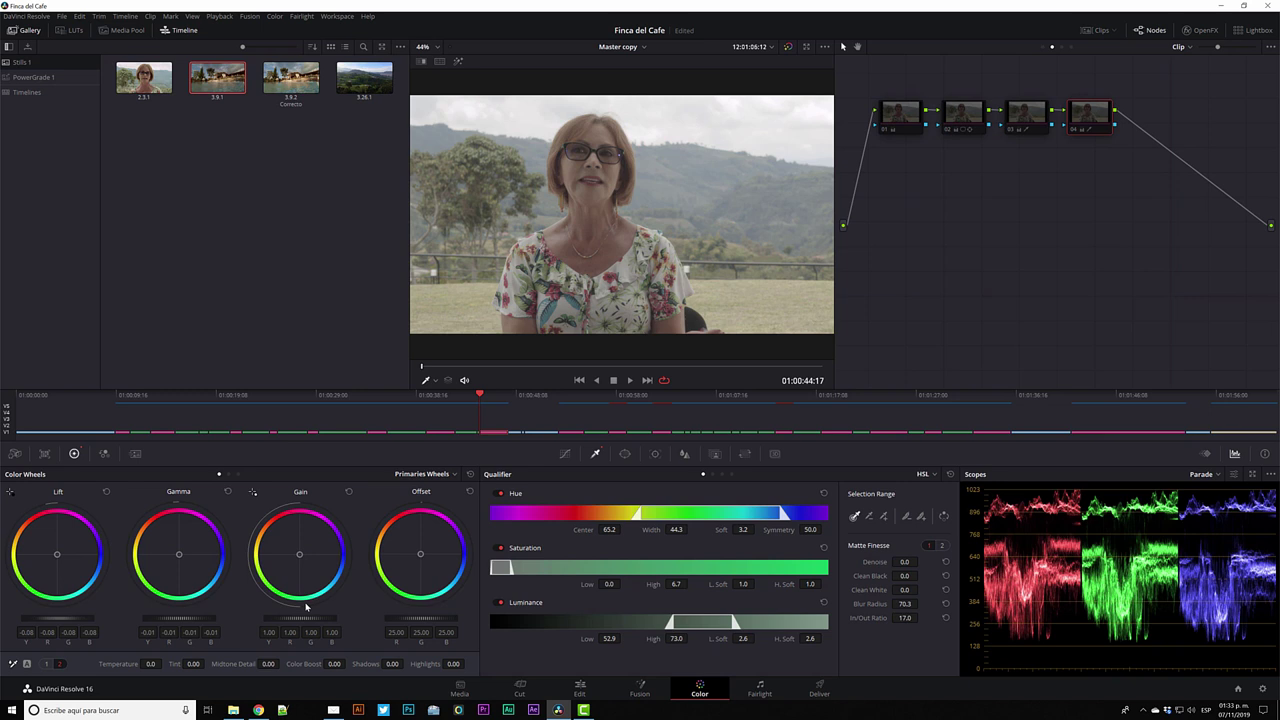
{"action": "key", "text": "shift+d"}
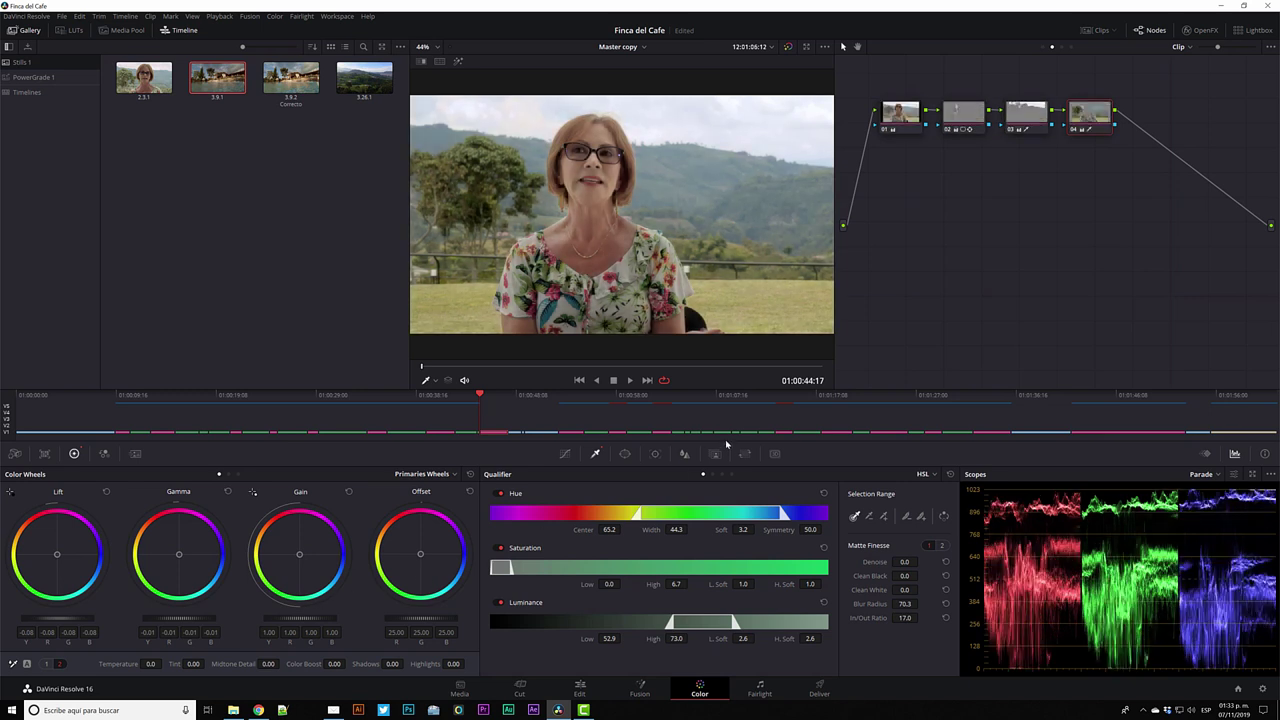
{"action": "key", "text": "ctrl+d"}
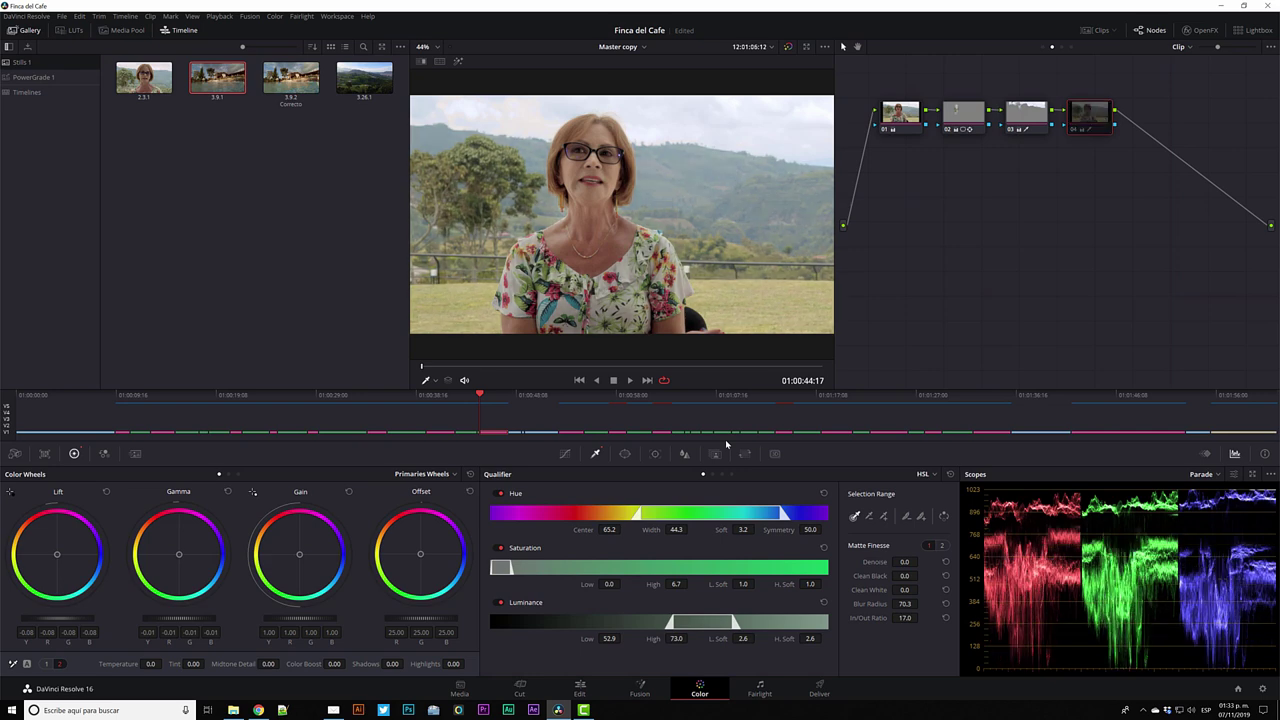
{"action": "key", "text": "ctrl+d"}
{"action": "key", "text": "ctrl+d"}
{"action": "key", "text": "ctrl+d"}
{"action": "key", "text": "ctrl+d"}
{"action": "key", "text": "ctrl+d"}
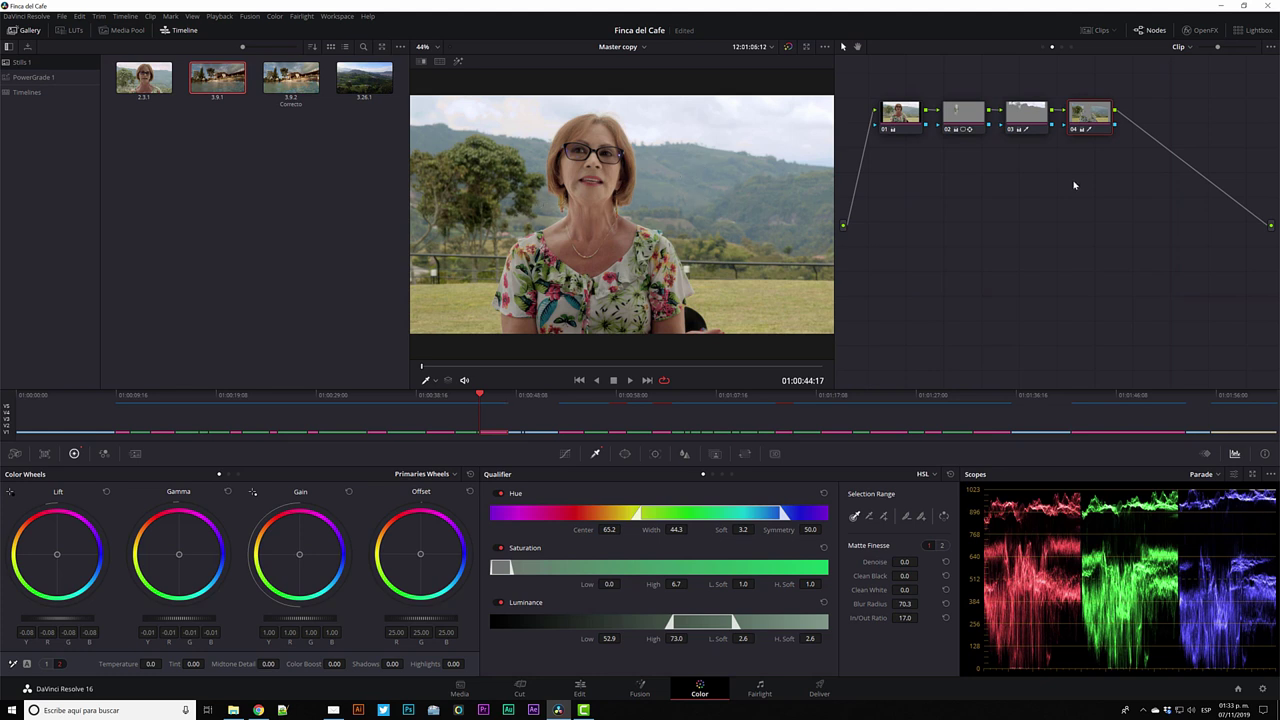
Add node 05 with Midtone Detail 71.00 and compare the result before and after
{"action": "key", "text": "alt+s"}
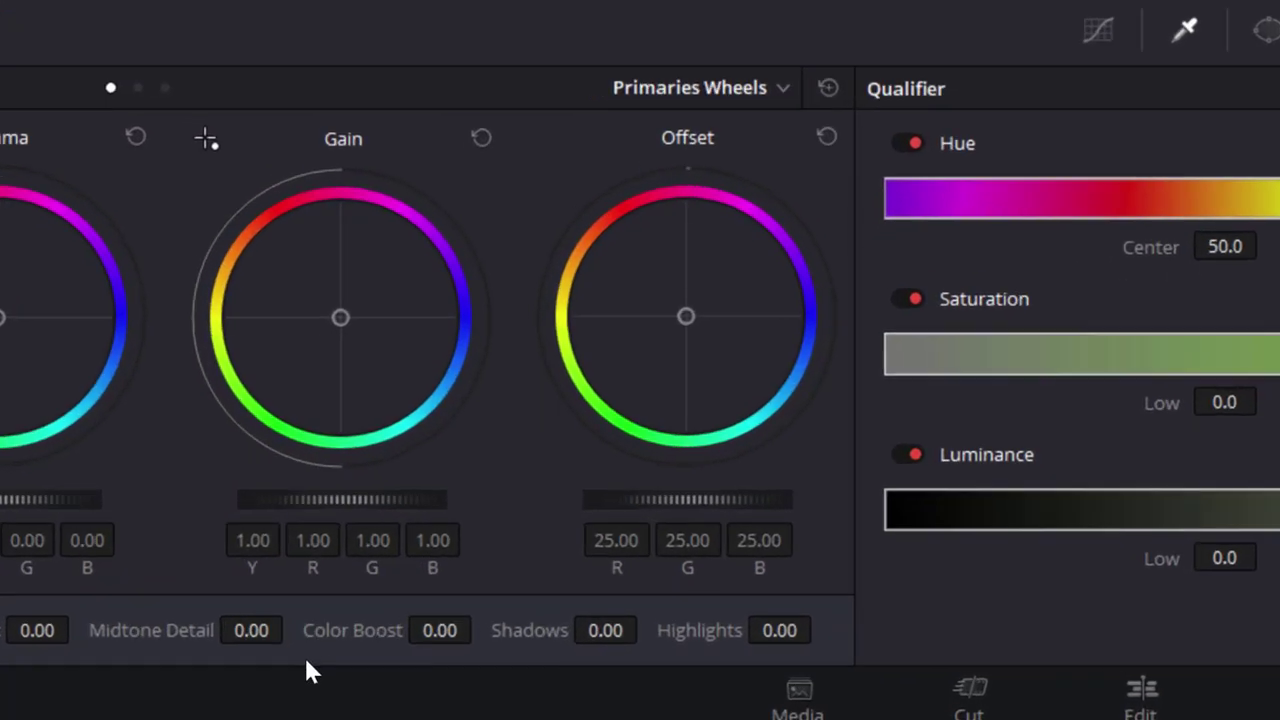
{"action": "left_click_drag", "start_coordinate": [244, 632], "coordinate": [292, 630]}
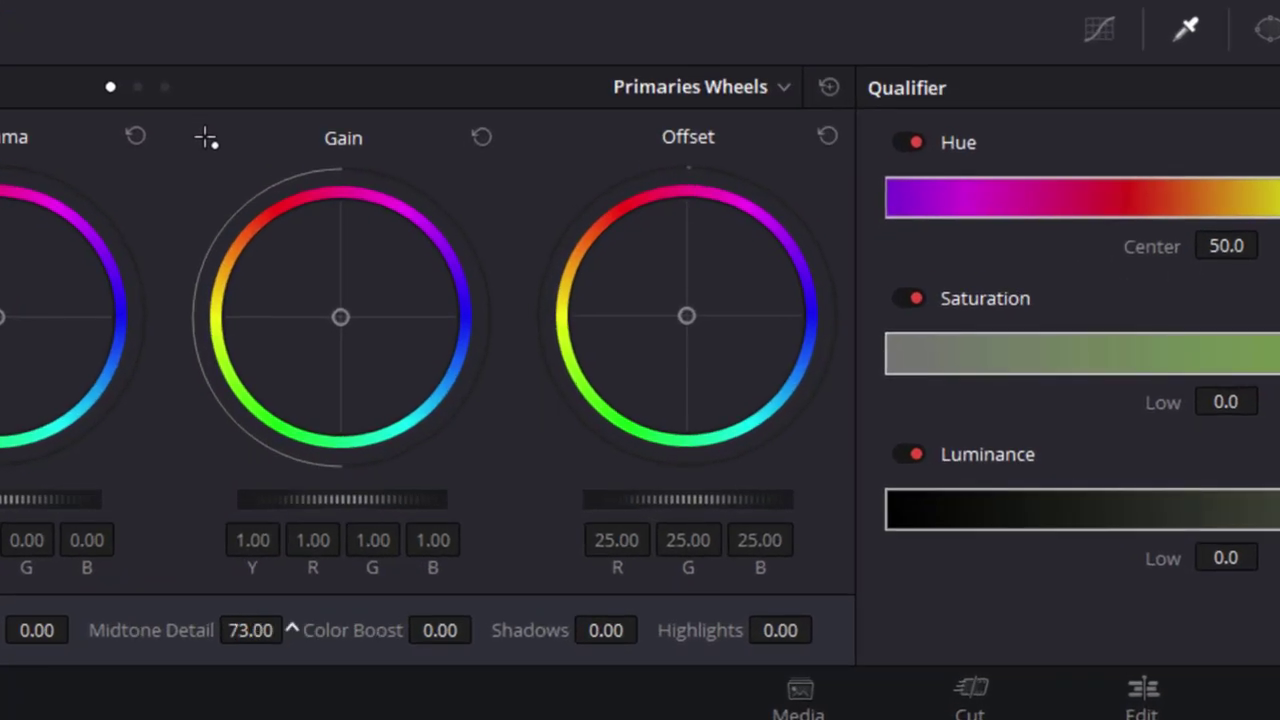
{"action": "left_click_drag", "start_coordinate": [291, 628], "coordinate": [272, 630]}
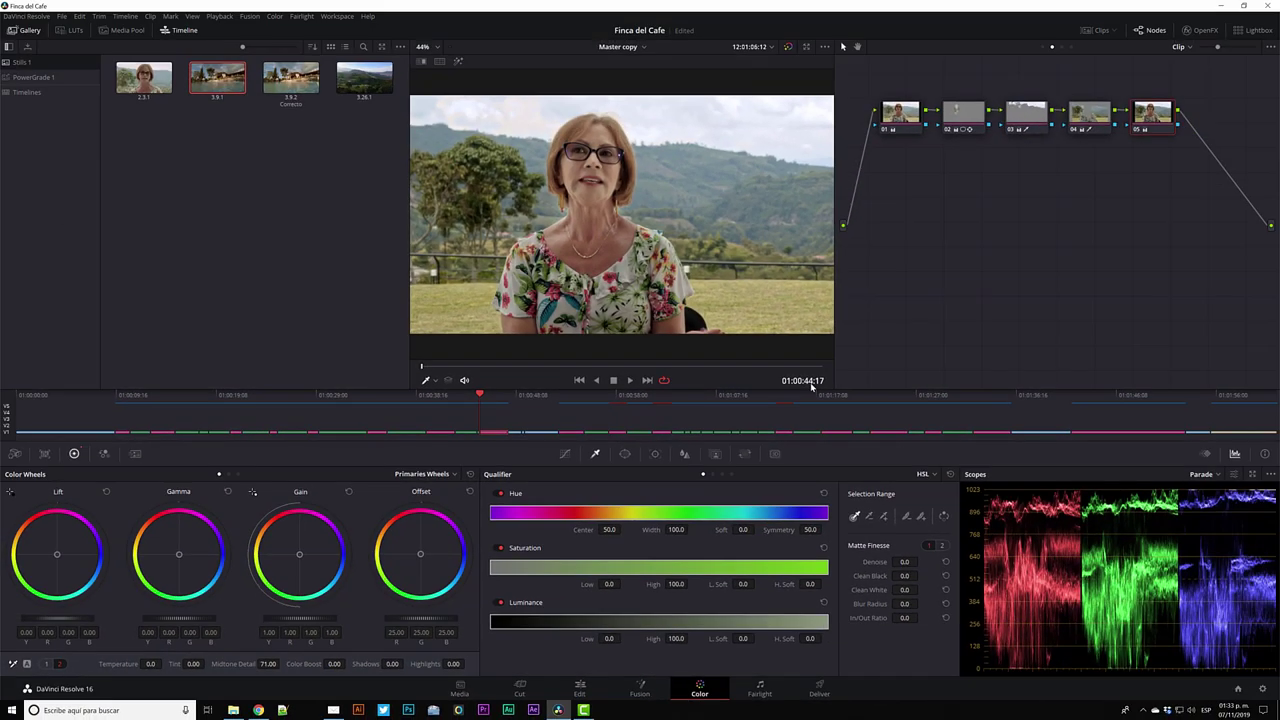
{"action": "key", "text": "shift+d"}
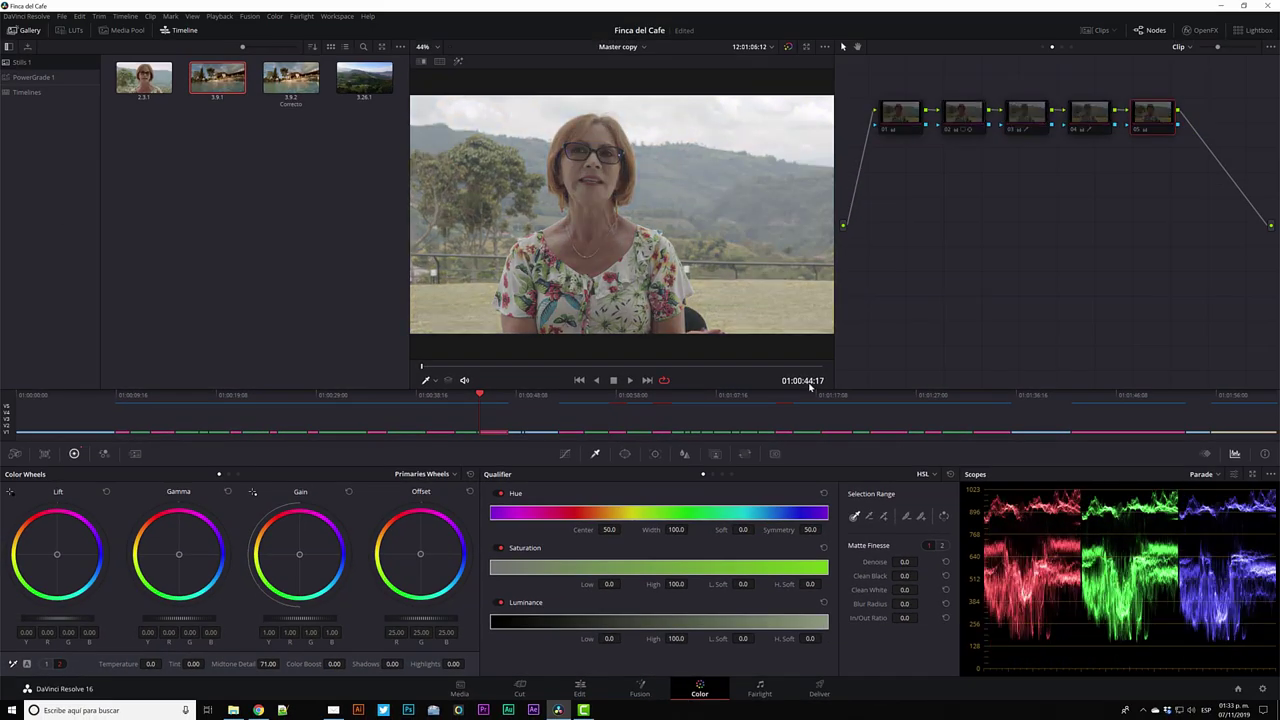
{"action": "key", "text": "shift+d"}
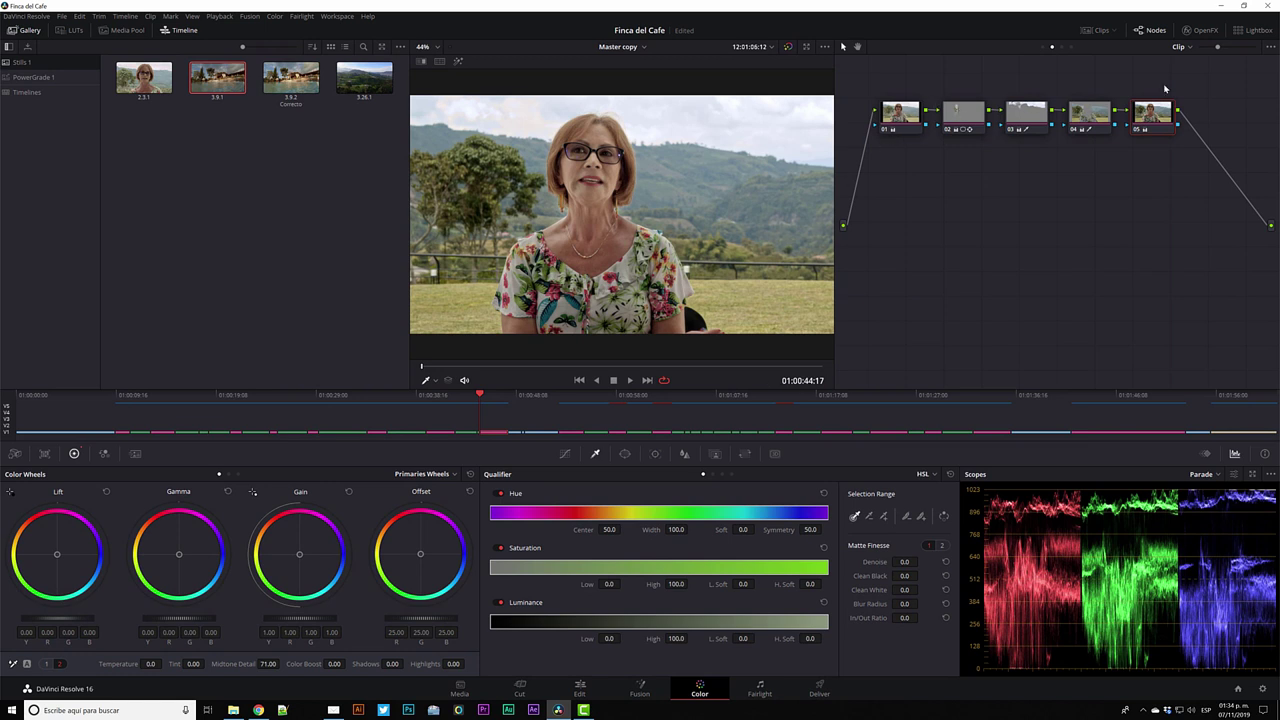
{"action": "key", "text": "ctrl+d"}
{"action": "left_click", "coordinate": [1105, 120]}
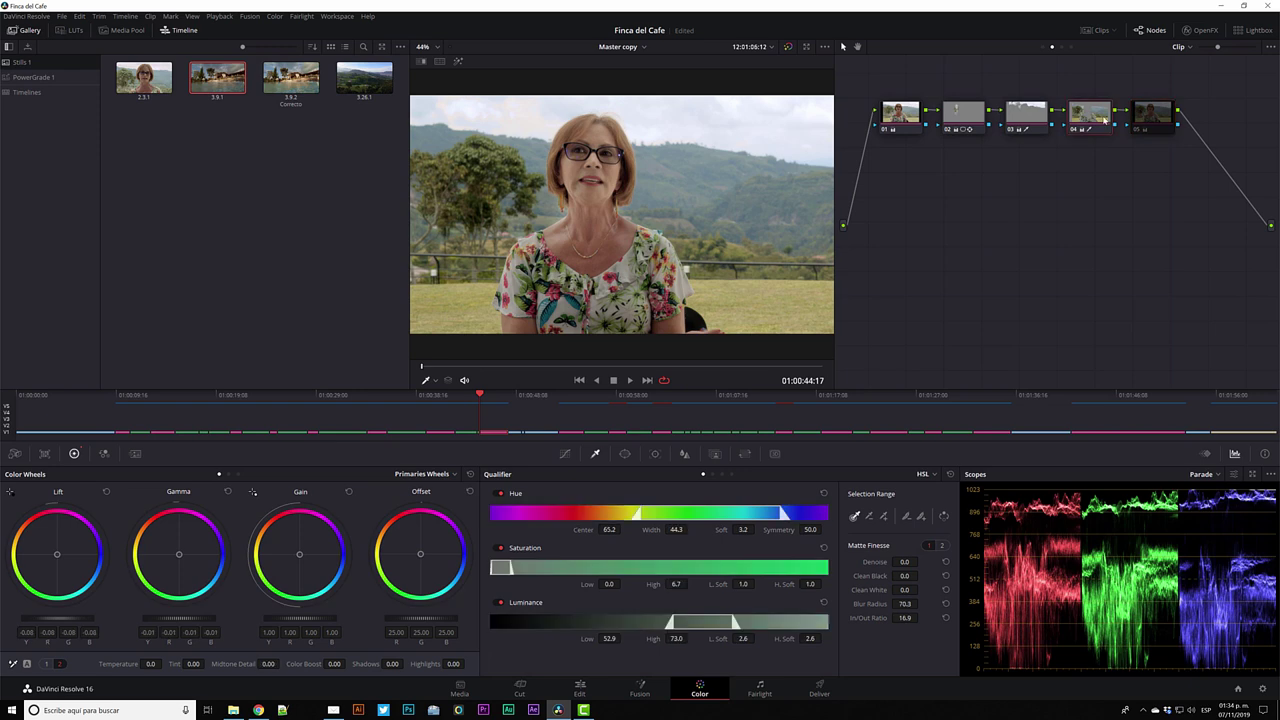
{"action": "key", "text": "ctrl+d"}
{"action": "key", "text": "ctrl+d"}
{"action": "left_click", "coordinate": [1026, 112]}
{"action": "left_click", "coordinate": [963, 112]}
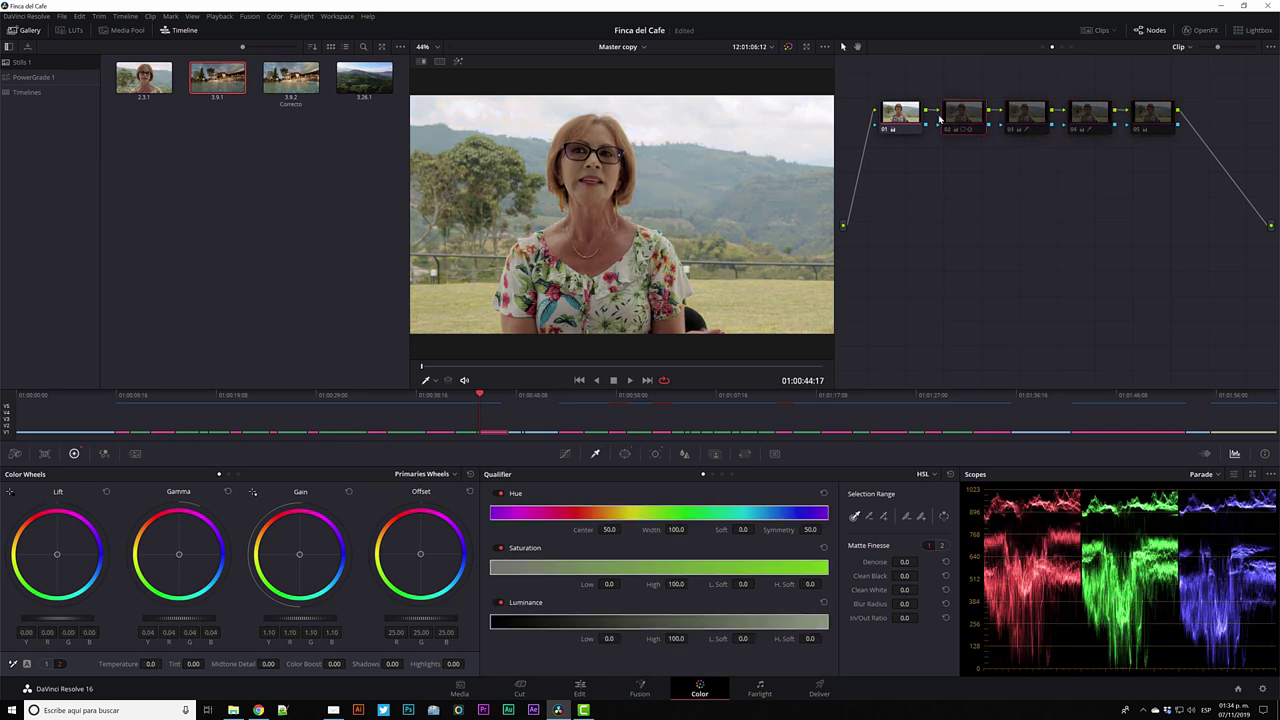